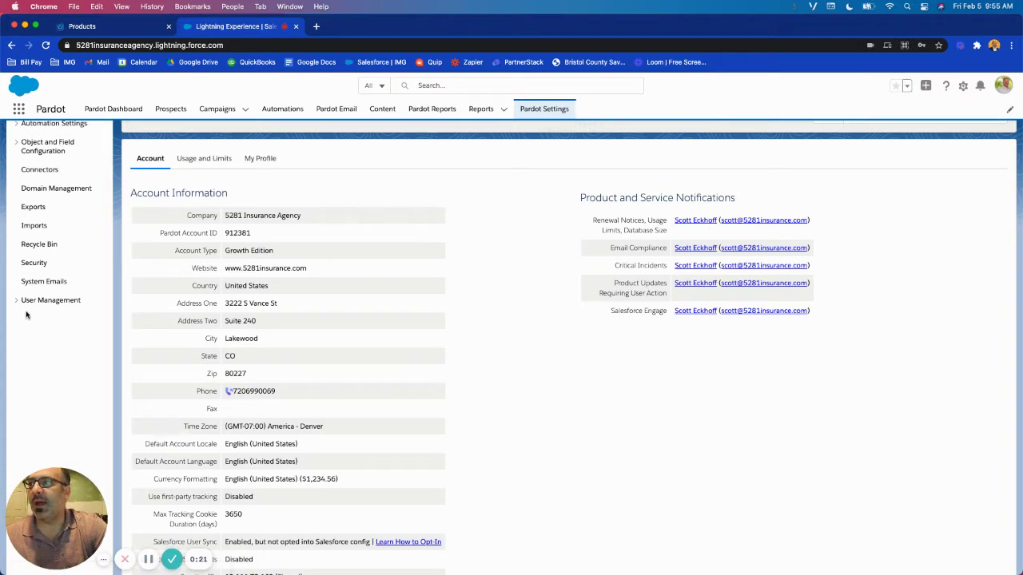
Step: Open Domain Management and copy "include:aspmx.pardot.com ~all" from the expected SPF entry for 5281insurance.com
click(46, 190)
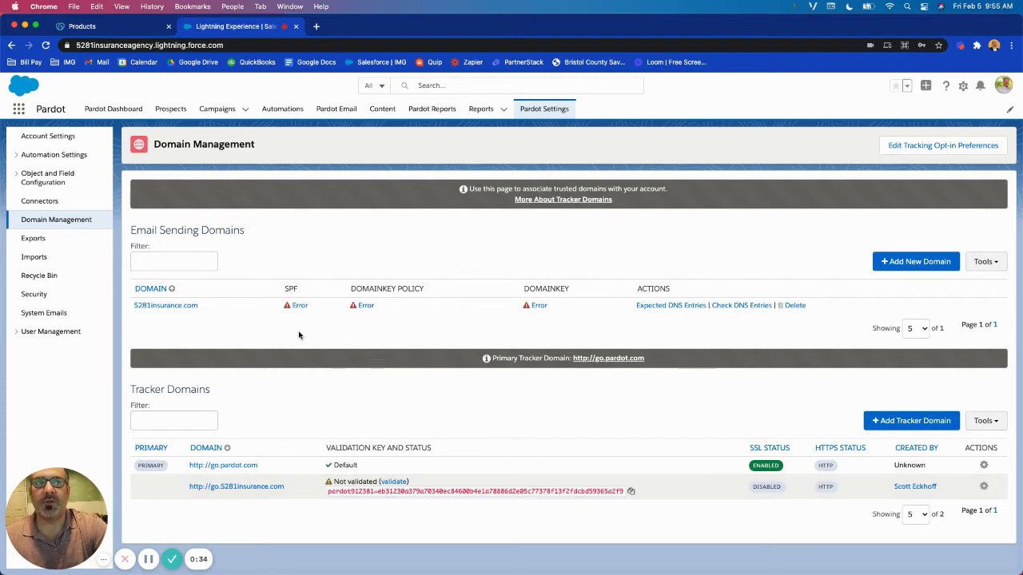
click(297, 307)
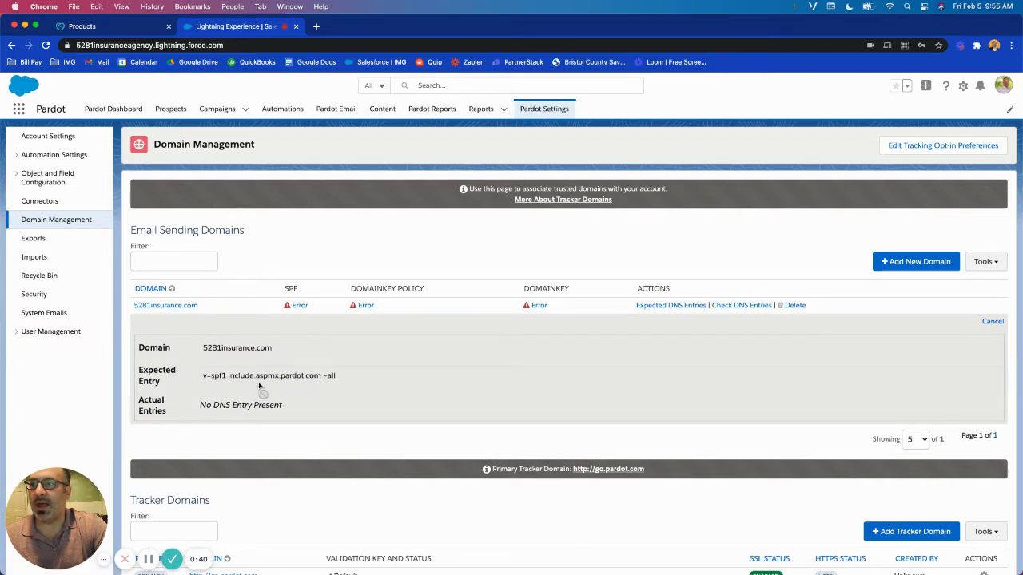
drag(230, 379, 351, 383)
key(super+c)
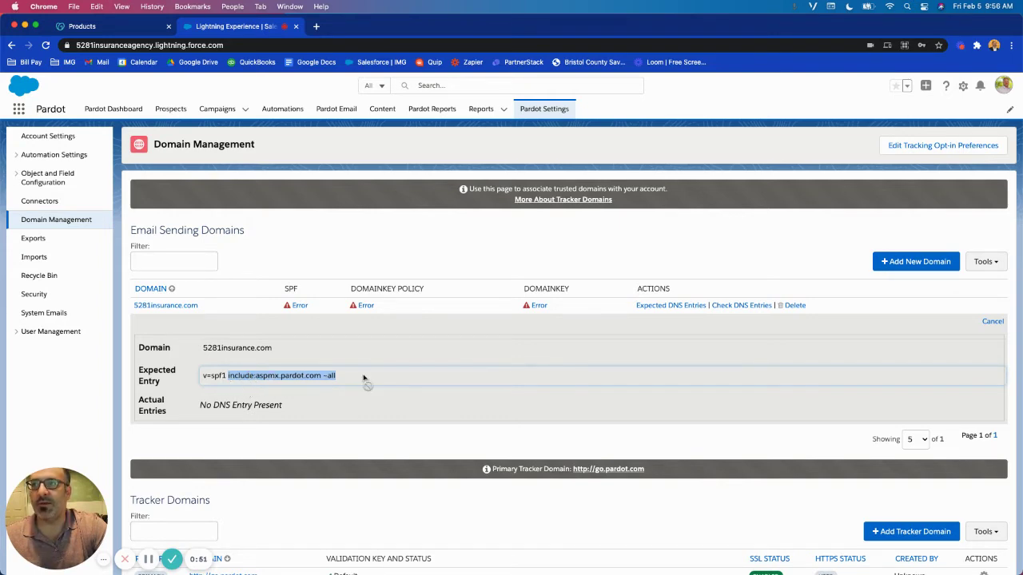
Step: Switch to GoDaddy and open DNS management for the 5281insurance.com domain
click(118, 29)
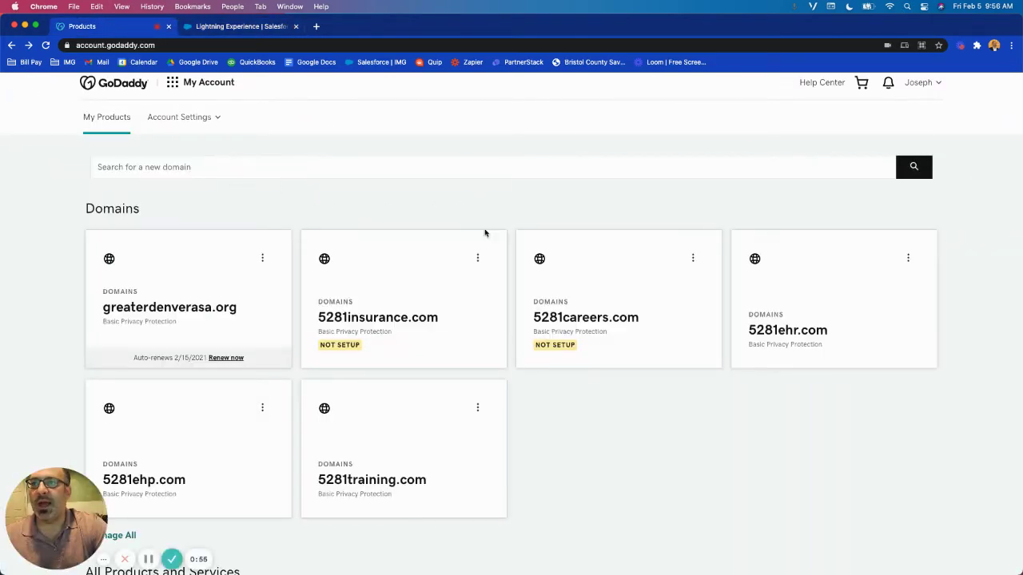
click(482, 257)
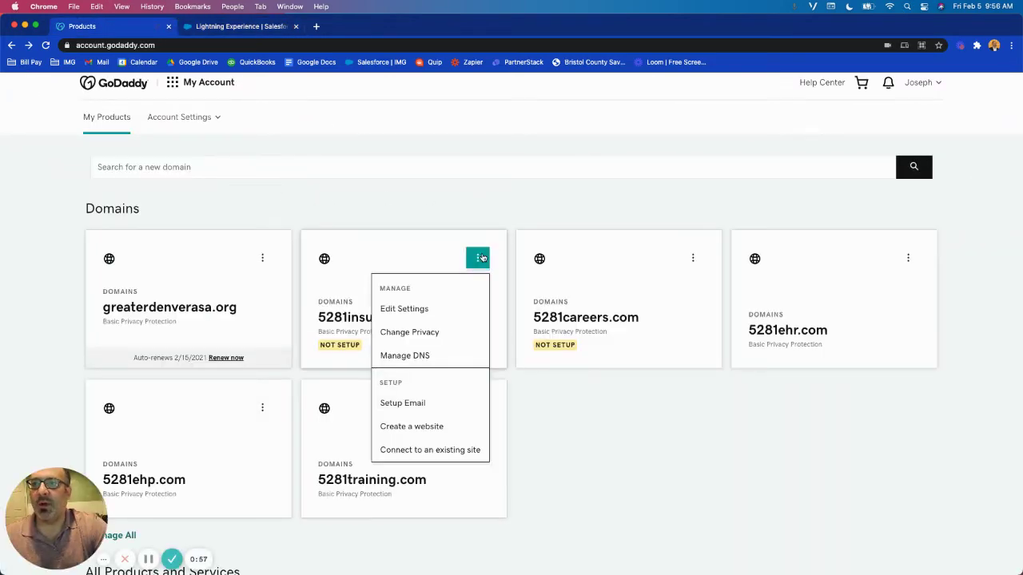
click(442, 355)
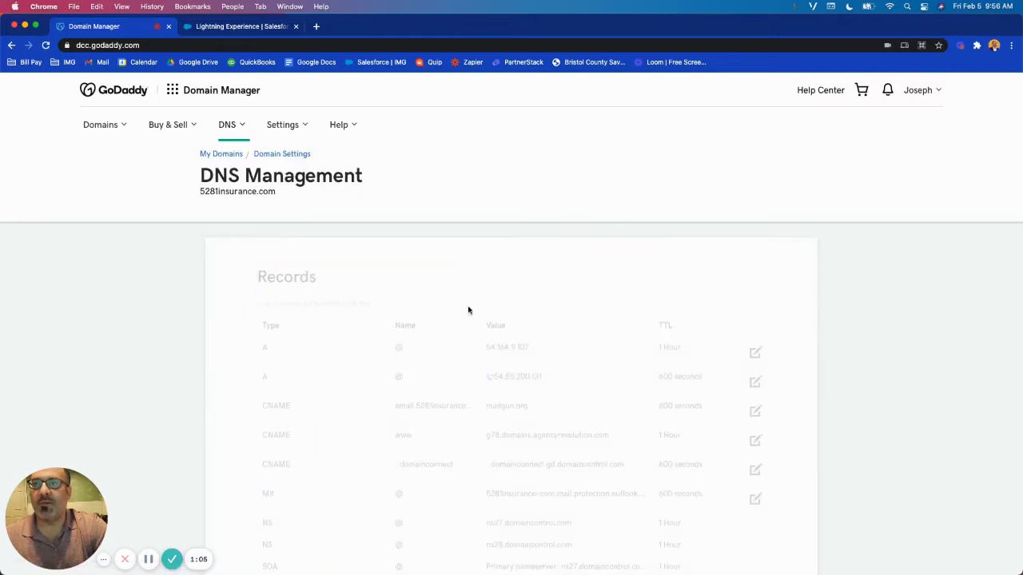
Step: Edit the SPF TXT record, replacing its ending so the value reads "v=spf1 include:email01.fmgsuite.com include:aspmx.pardot.com ~all"
scroll(557, 314, down, 5)
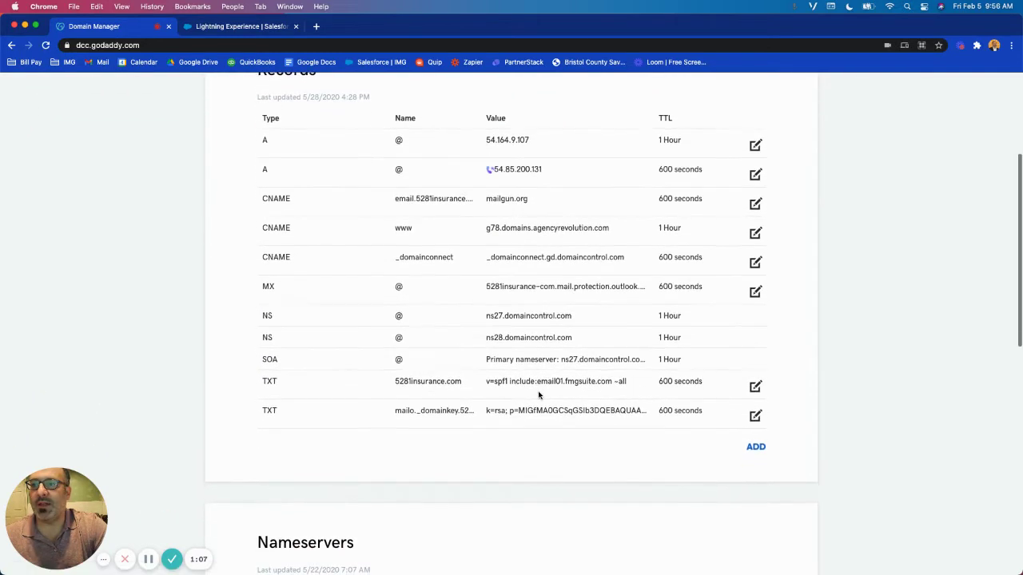
click(755, 387)
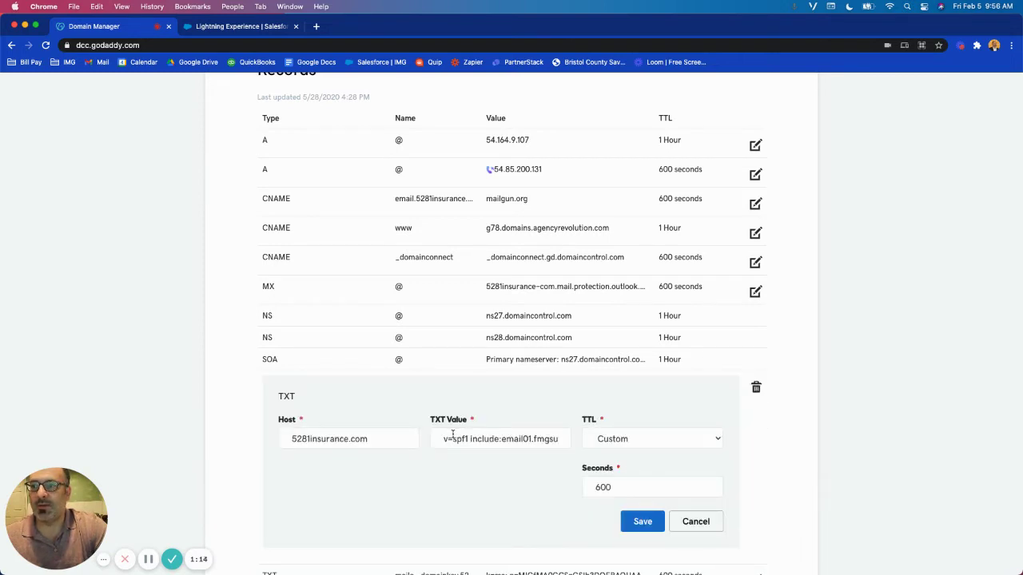
drag(453, 434, 564, 439)
click(544, 440)
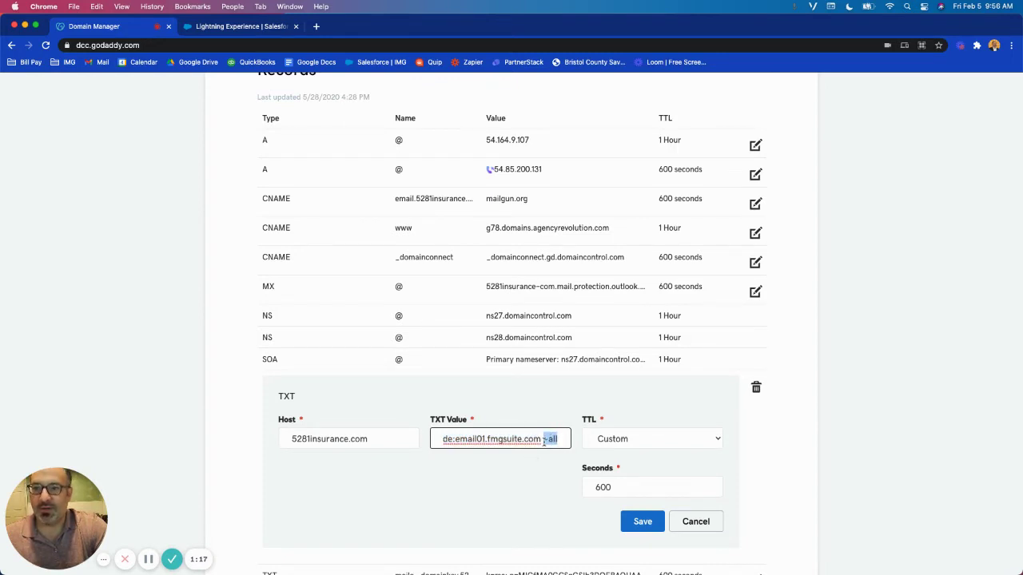
key(super+v)
drag(436, 438, 438, 438)
click(472, 439)
drag(514, 440, 569, 440)
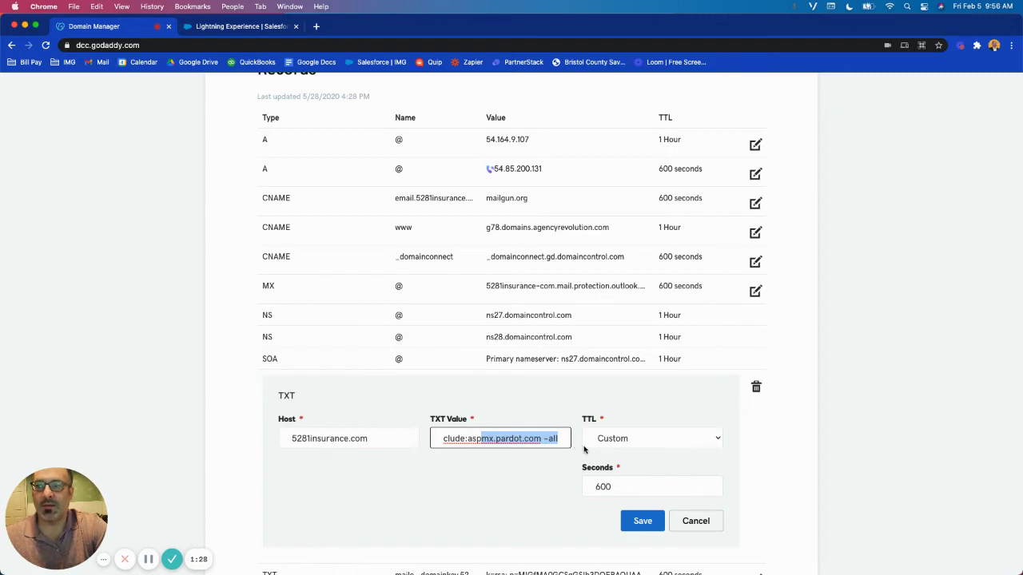
Step: Set the SPF record's host to @, save it, and check its entry in the records list
triple_click(390, 440)
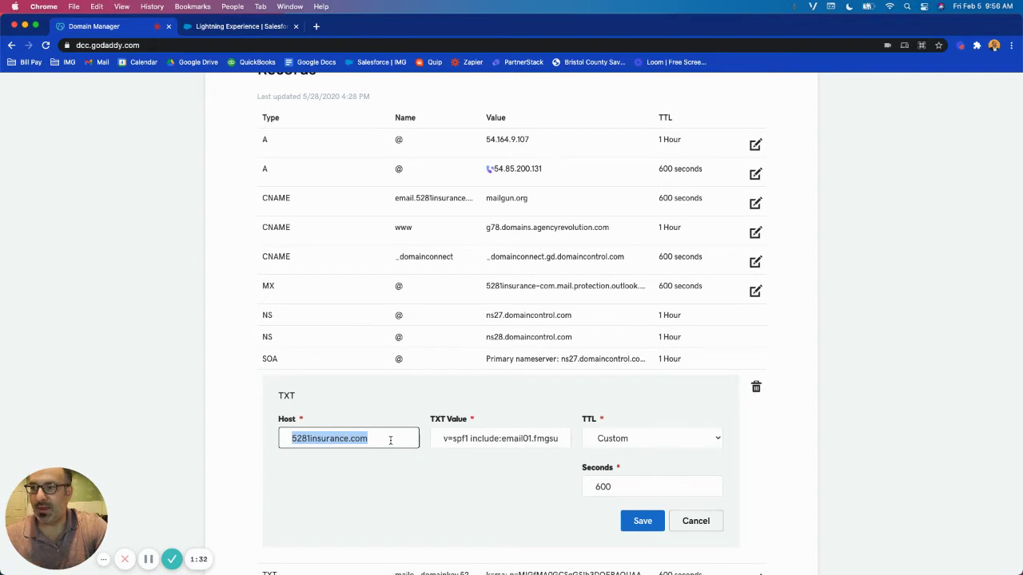
text(@)
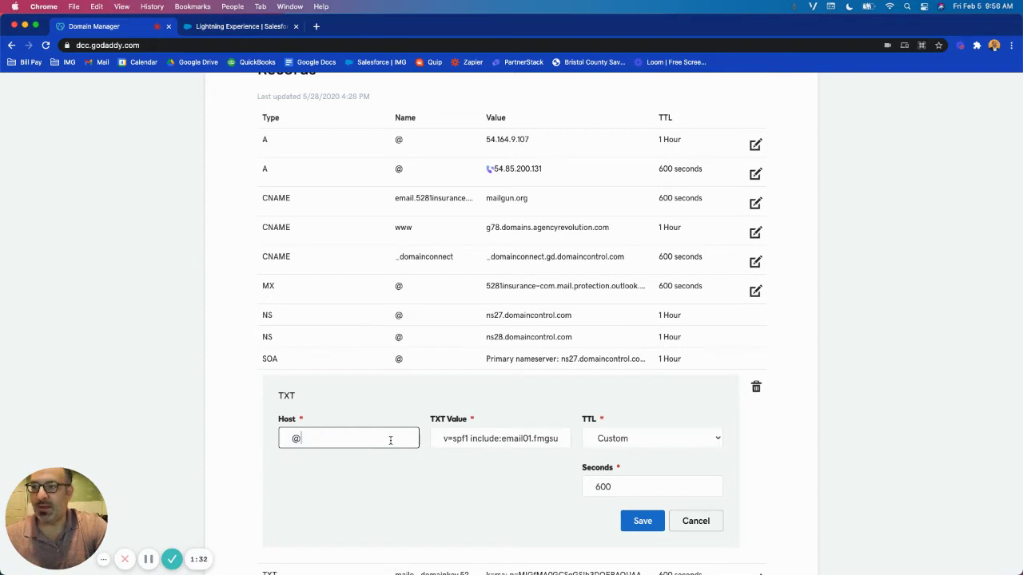
click(644, 522)
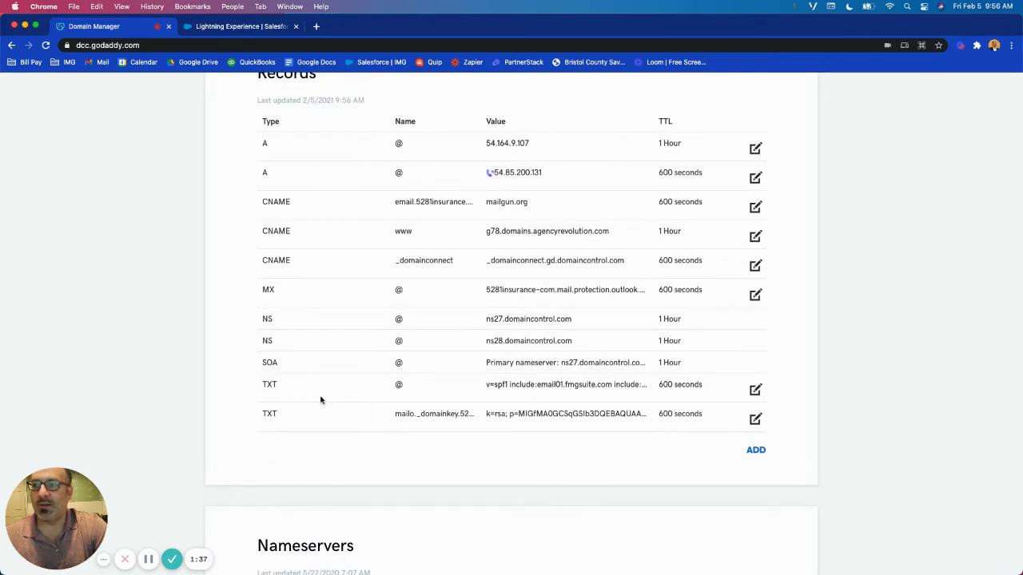
double_click(398, 386)
click(489, 384)
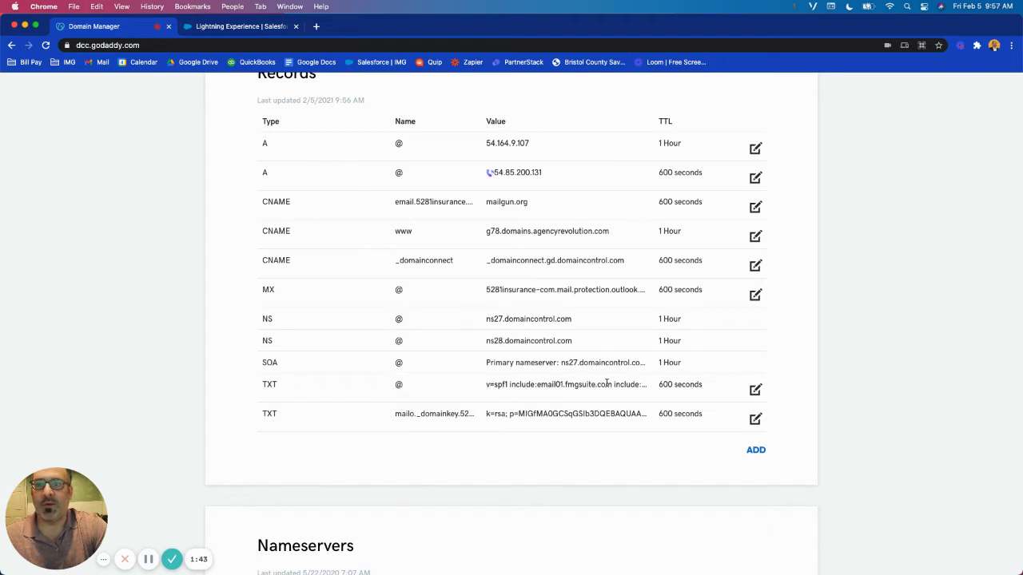
scroll(600, 387, down, 1)
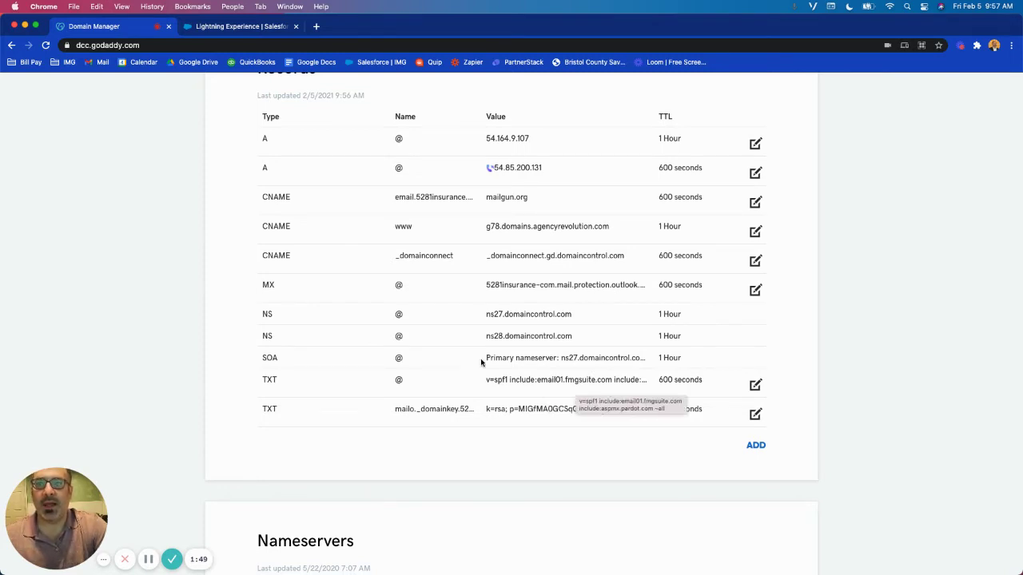
Step: Switch to Pardot, show the expected DomainKey Policy entry, and select the "_domainkey" part of its domain
click(255, 27)
click(364, 307)
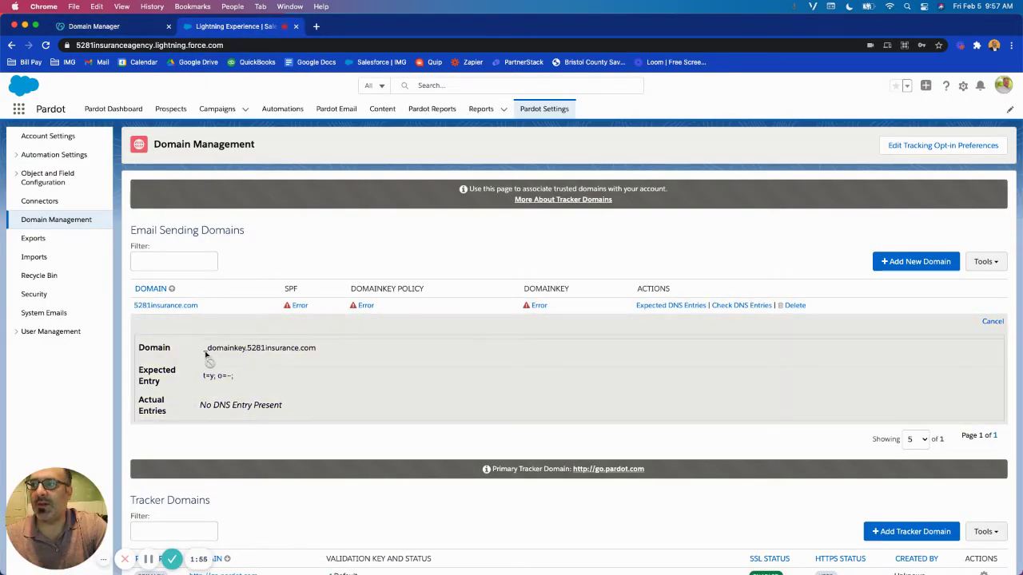
drag(205, 353, 244, 353)
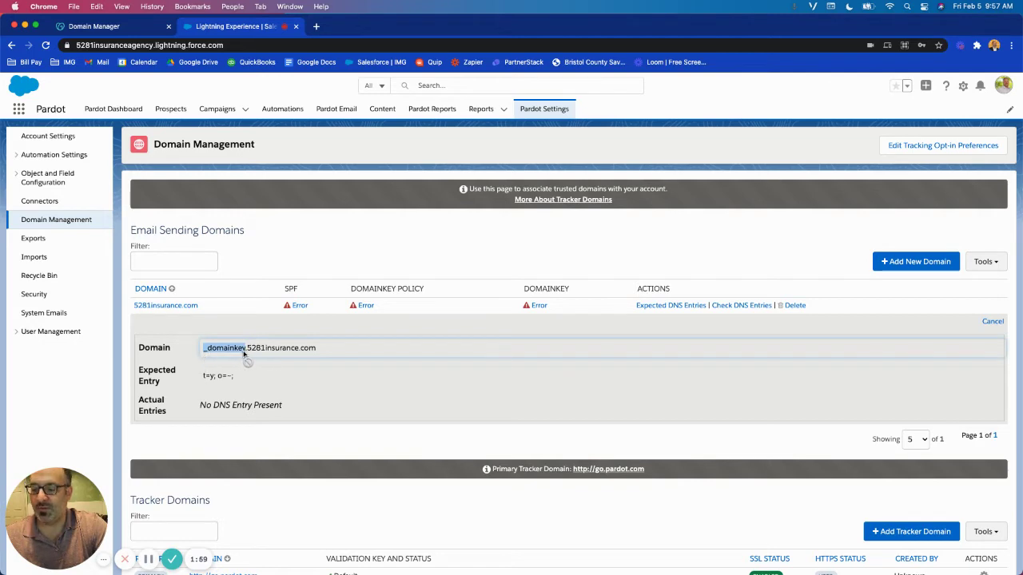
Step: Switch back to GoDaddy and start a new TXT record with the host _domainkey
click(134, 30)
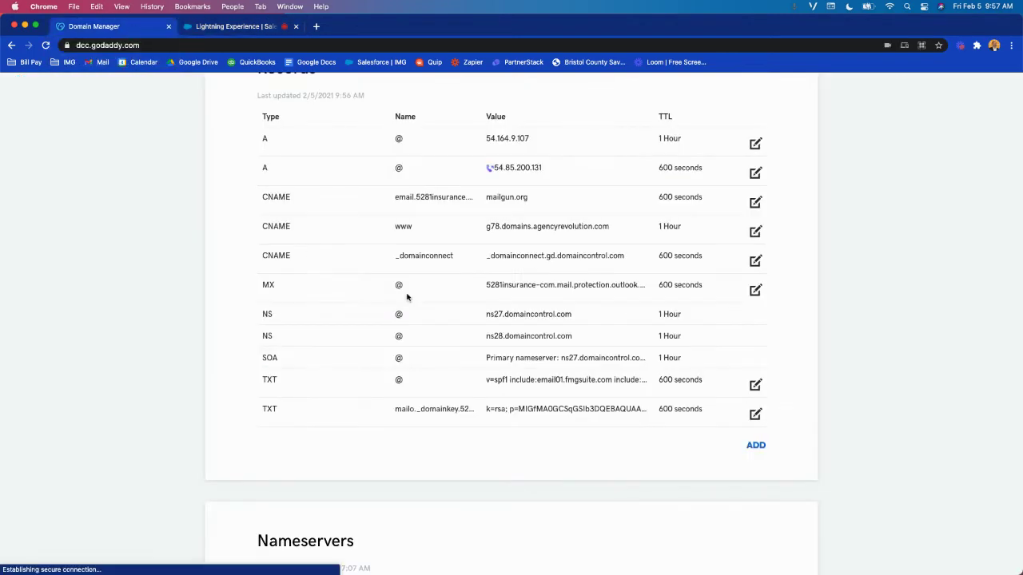
click(754, 446)
click(350, 473)
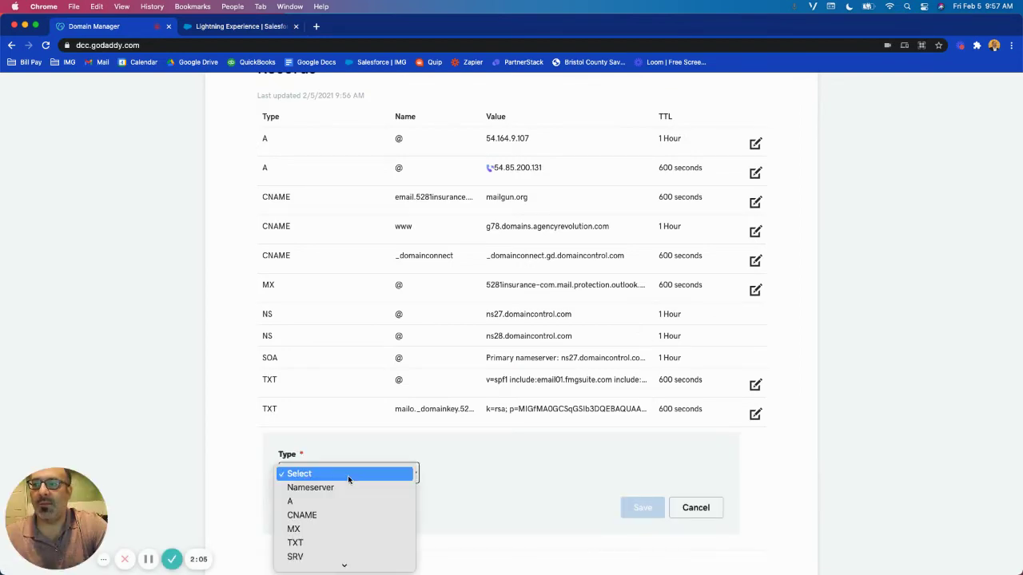
click(340, 541)
click(445, 473)
text(_domainkey)
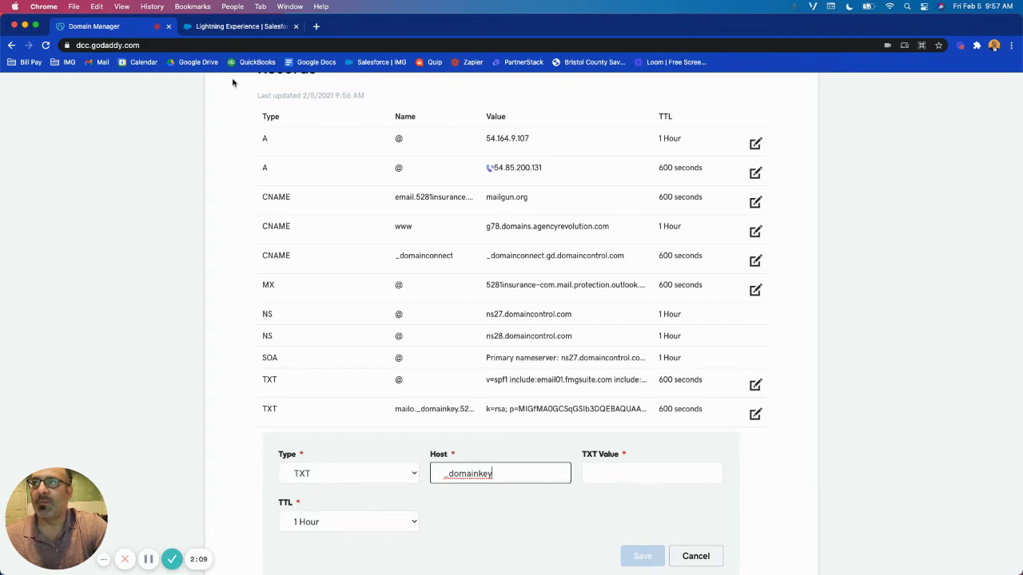
Step: Copy the expected DomainKey Policy entry "t=y; o=~;" from Pardot into the new GoDaddy record's TXT value
click(225, 29)
mouse_move(230, 376)
mouse_down()
mouse_move(203, 376)
mouse_move(249, 375)
mouse_up()
key(super+c)
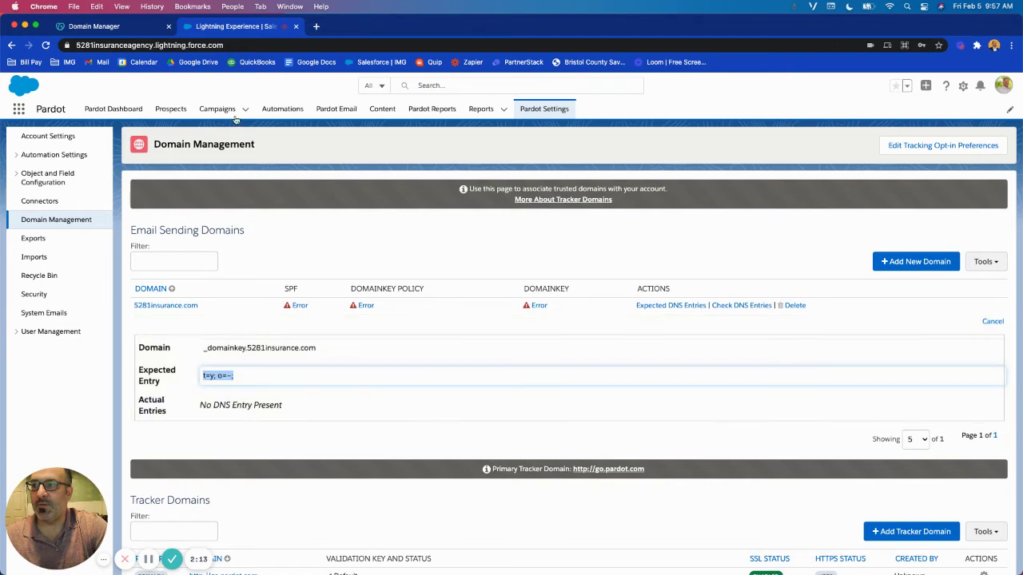
click(139, 33)
click(591, 475)
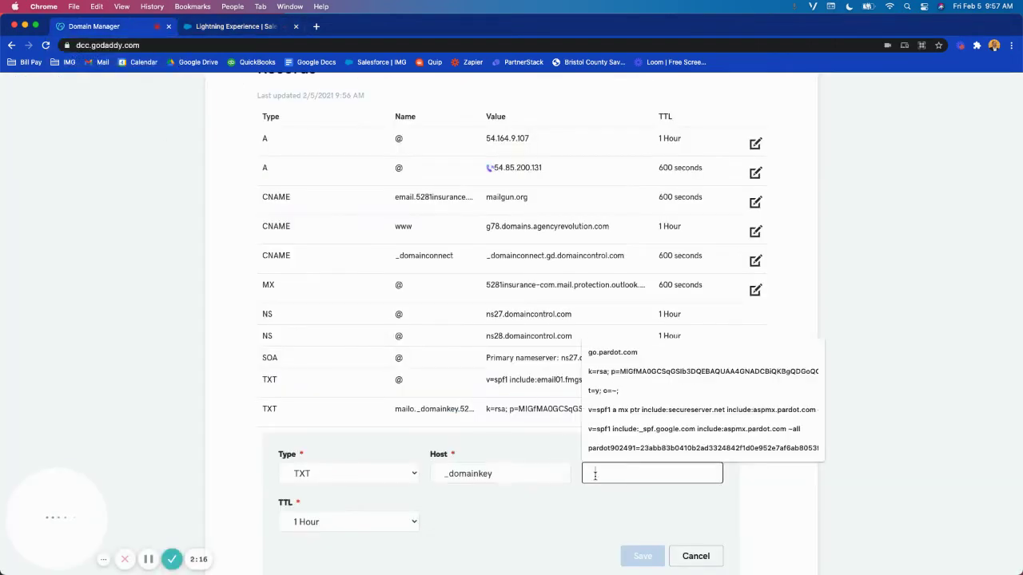
key(super+v)
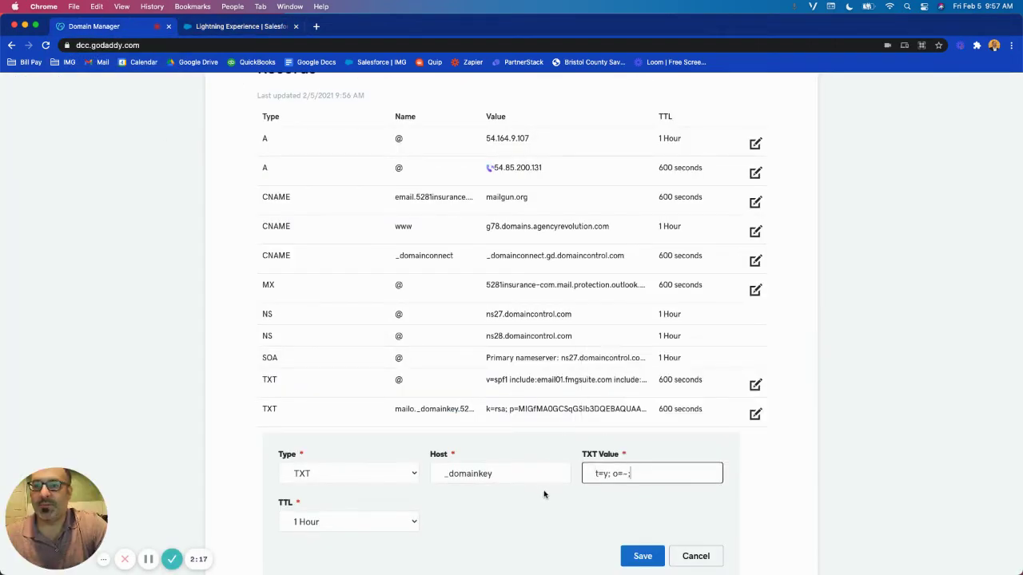
Step: Set the _domainkey record's TTL to 1/2 Hour and save the record
click(382, 524)
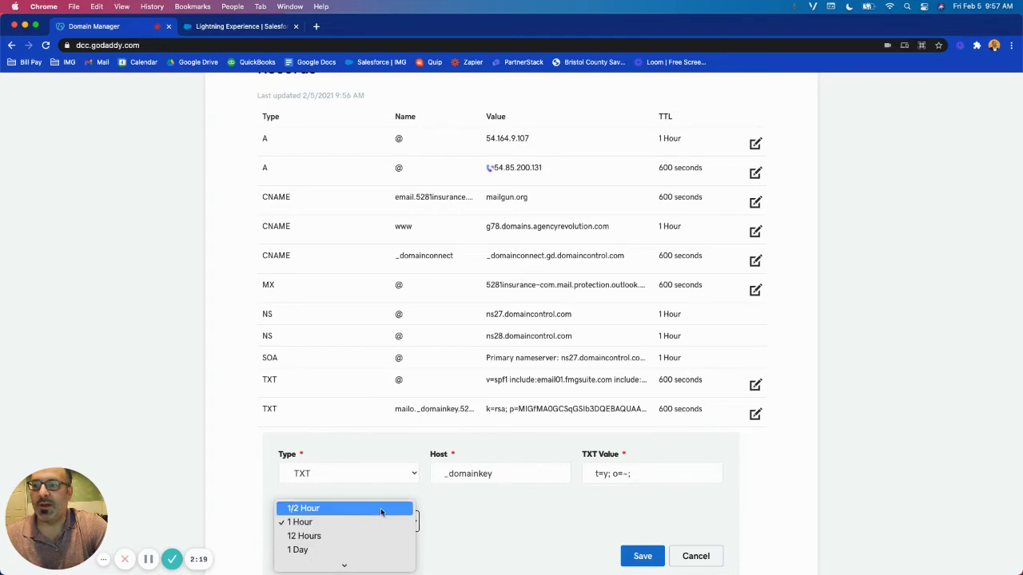
click(381, 509)
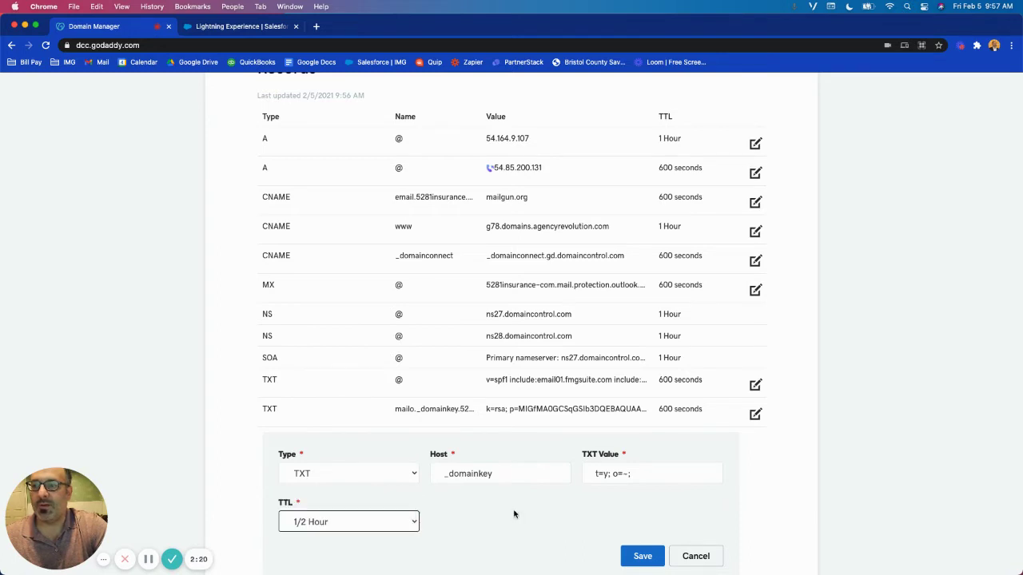
click(643, 557)
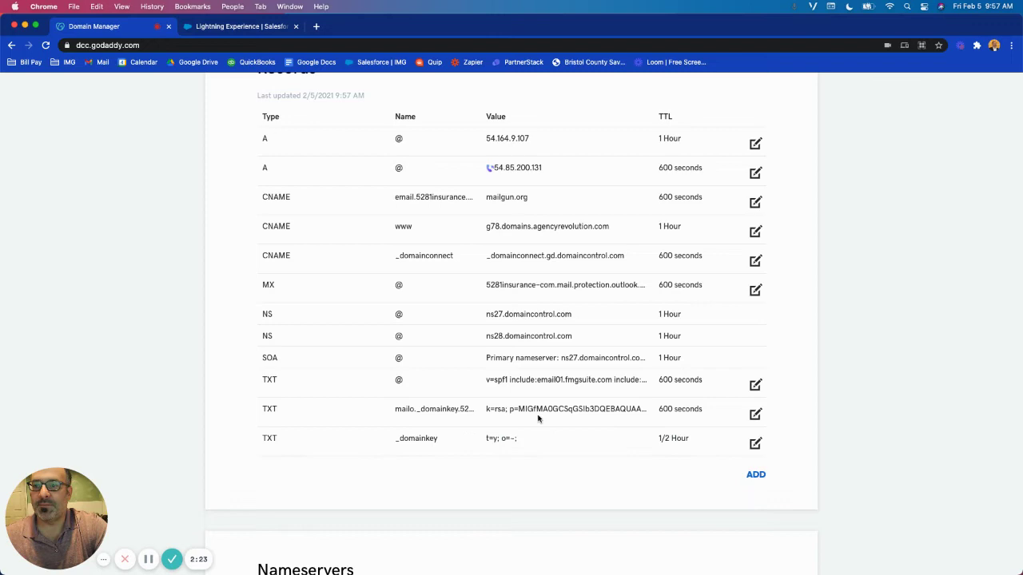
Step: Start another DNS record, then switch to Pardot and copy the host "200608._domainkey" from the expected DomainKey entry
click(754, 475)
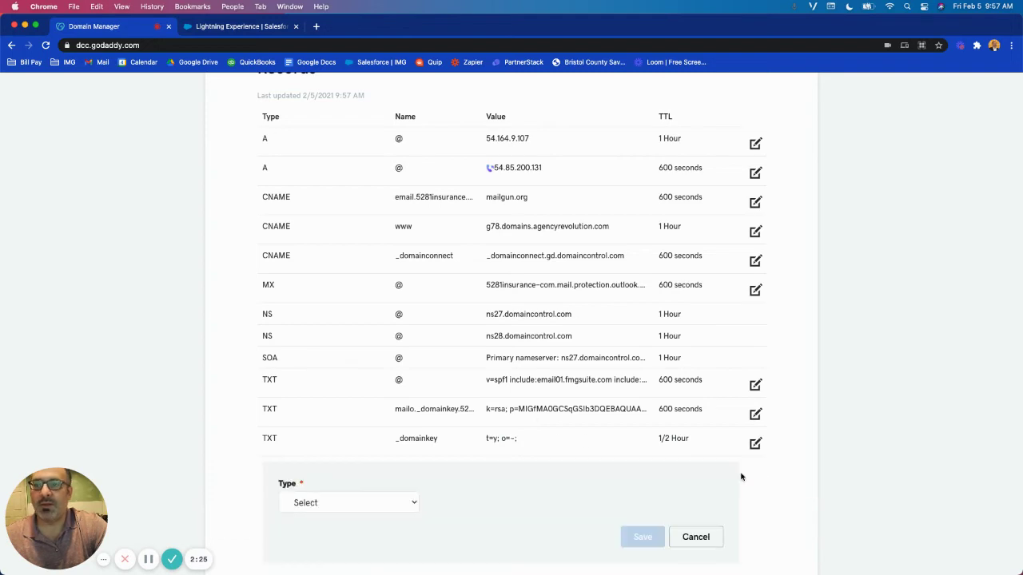
click(236, 26)
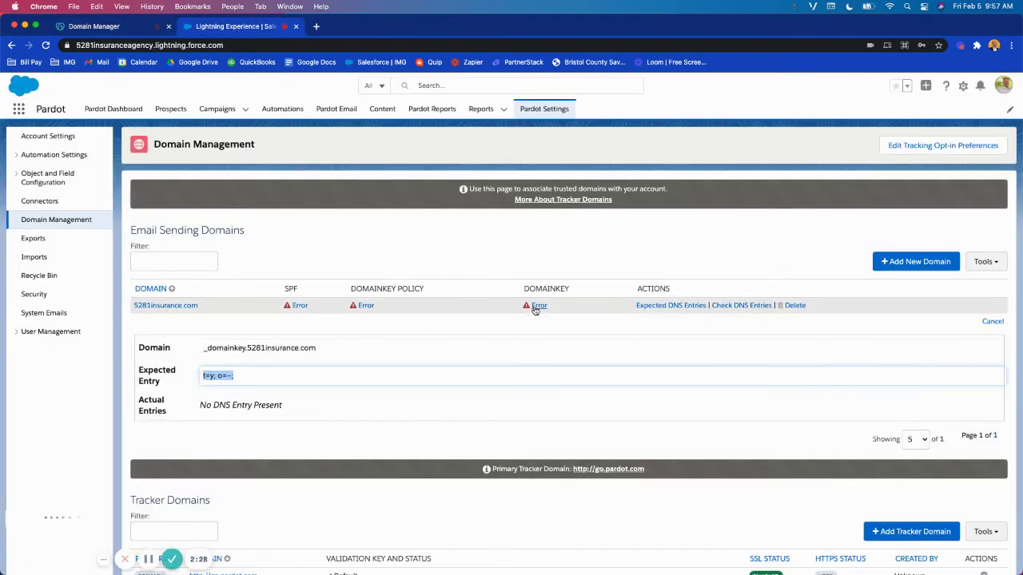
click(537, 306)
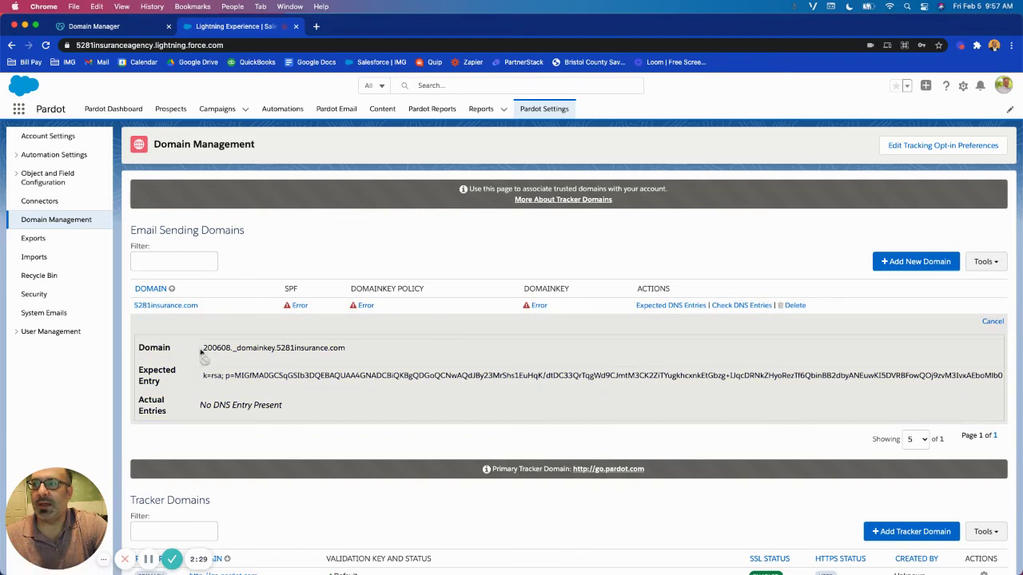
drag(203, 348, 277, 351)
key(super+c)
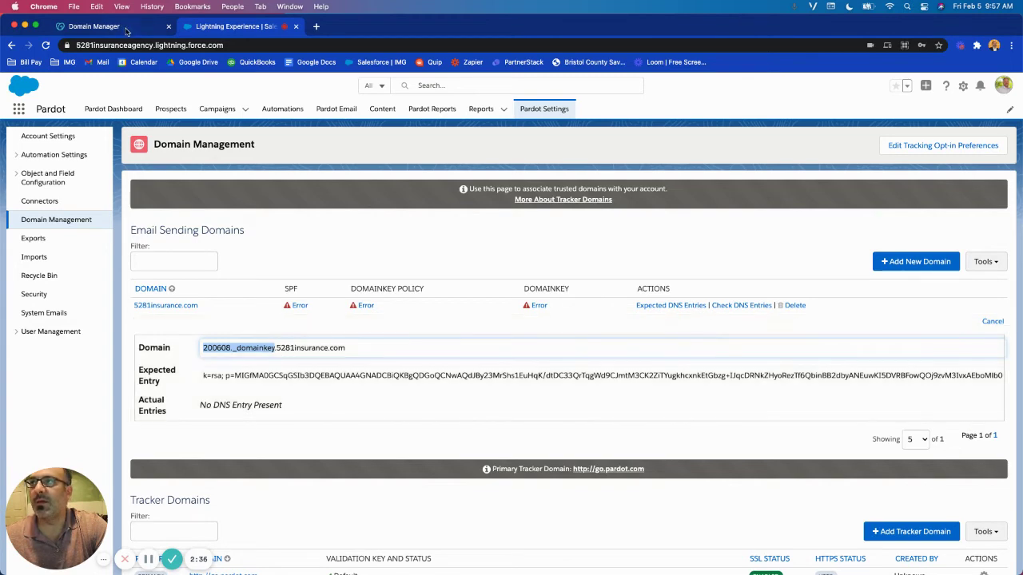
Step: Switch to GoDaddy and make the new record a TXT record with the host 200608._domainkey
click(94, 27)
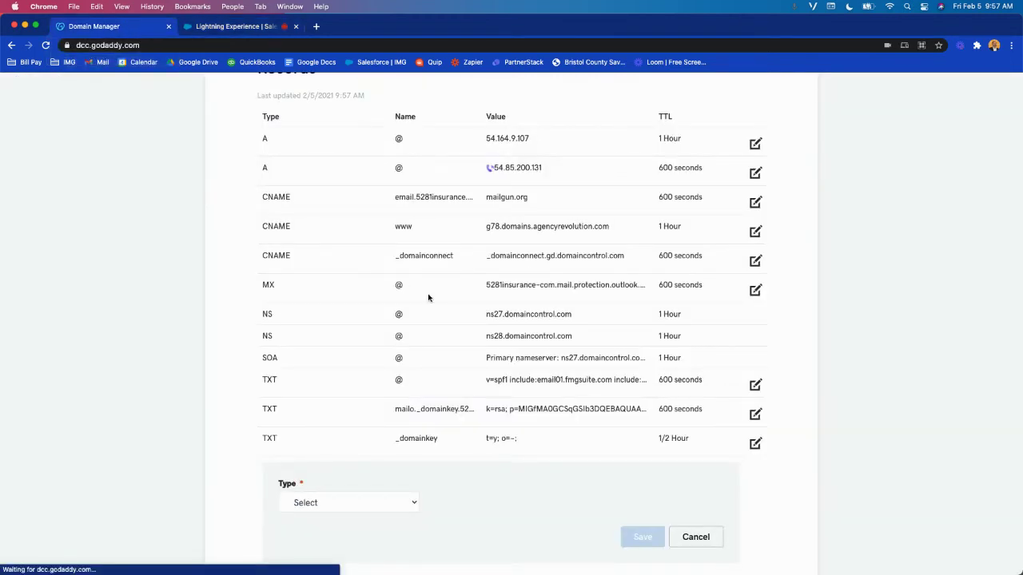
click(319, 500)
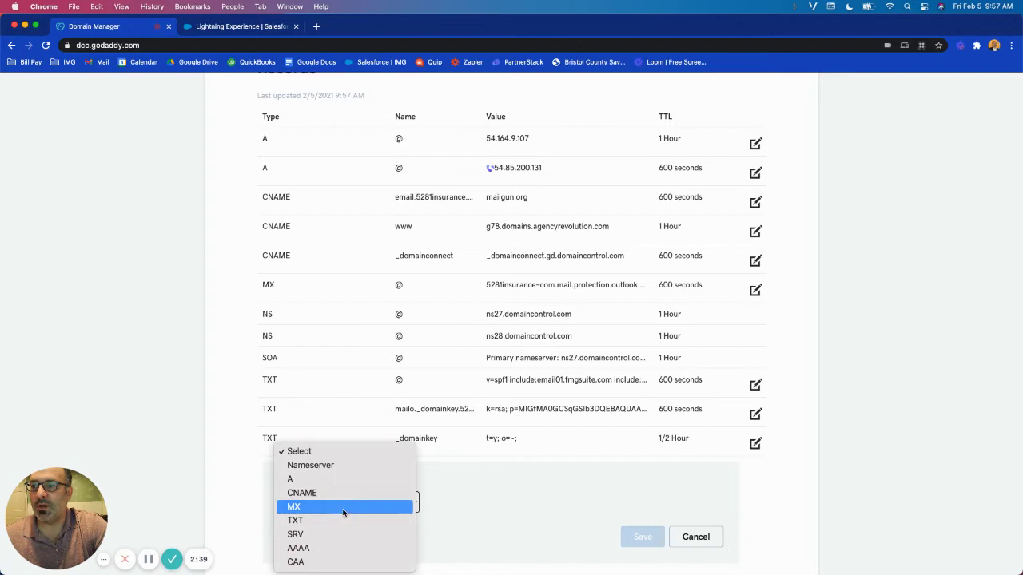
click(344, 520)
click(482, 503)
key(super+v)
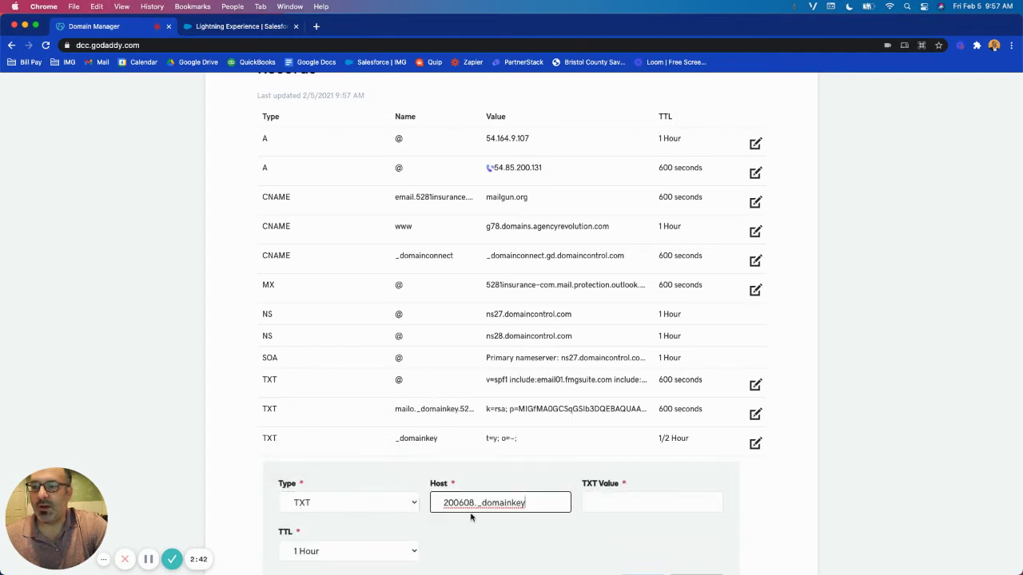
Step: Copy the full expected DomainKey entry (k=rsa public key) from Pardot into the new GoDaddy record's TXT value
click(247, 27)
triple_click(237, 378)
key(super+c)
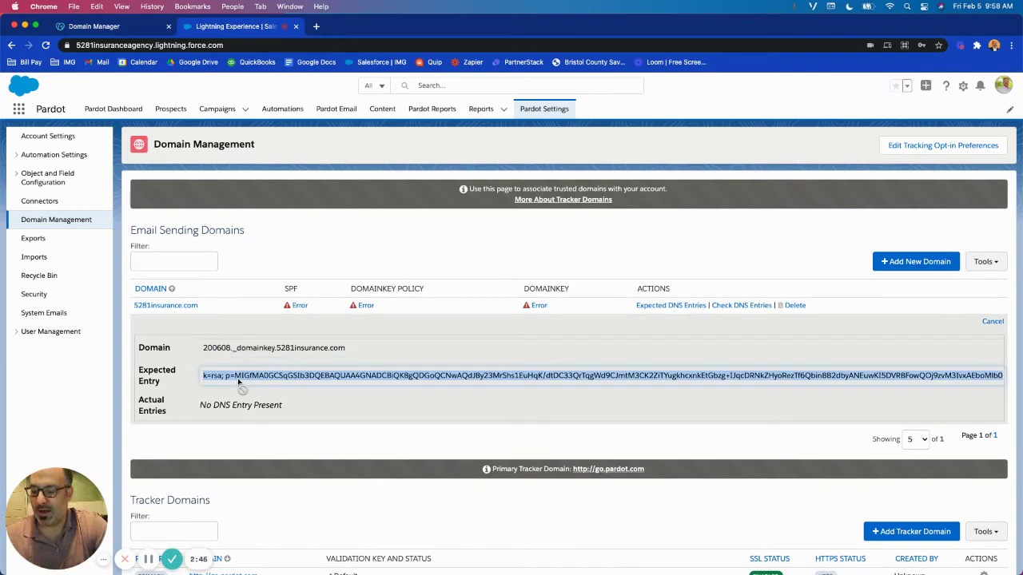
click(124, 29)
click(611, 498)
key(super+v)
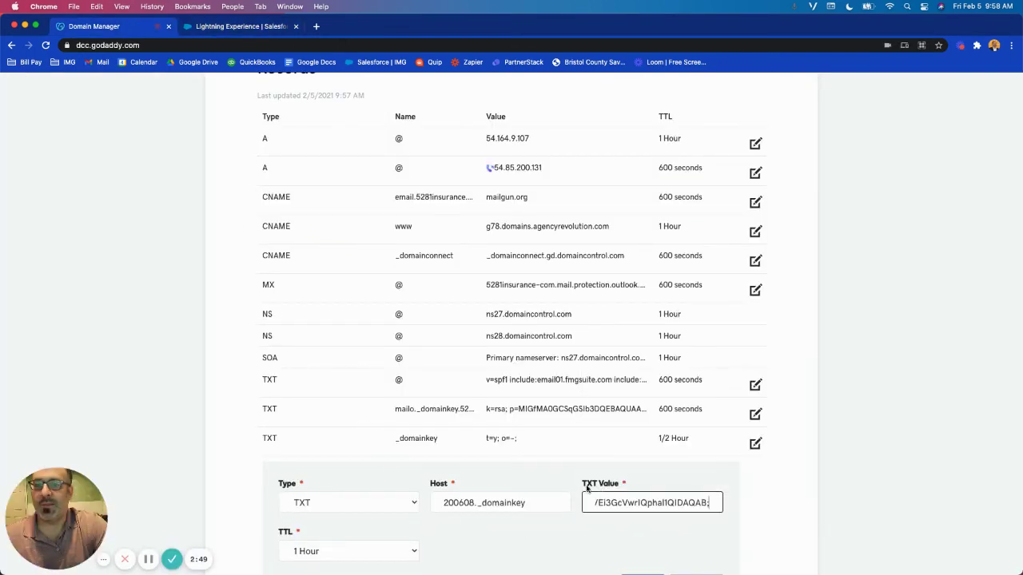
Step: Set the 200608._domainkey record's TTL to 1/2 Hour and save the record
scroll(578, 472, down, 3)
click(366, 466)
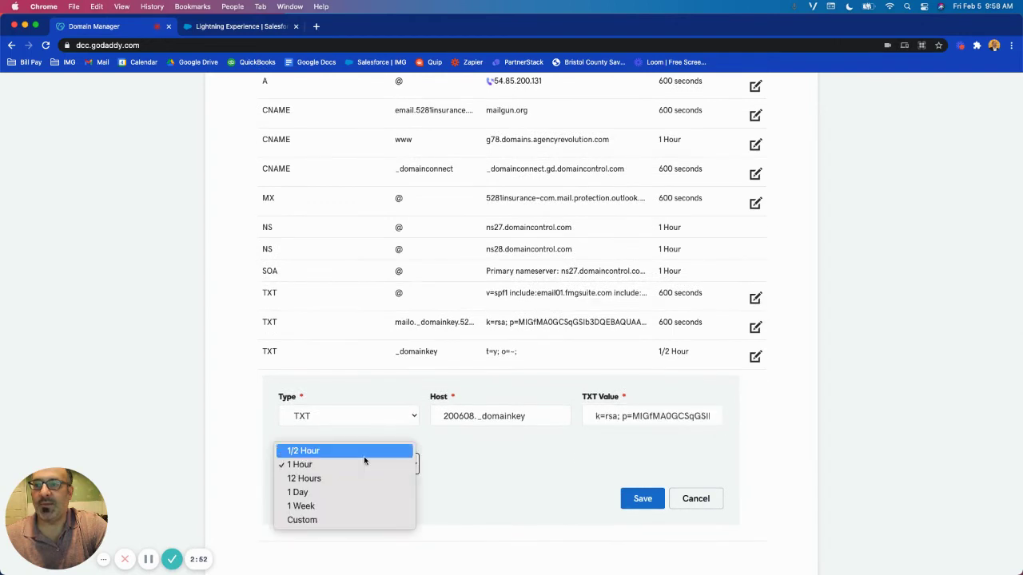
click(365, 459)
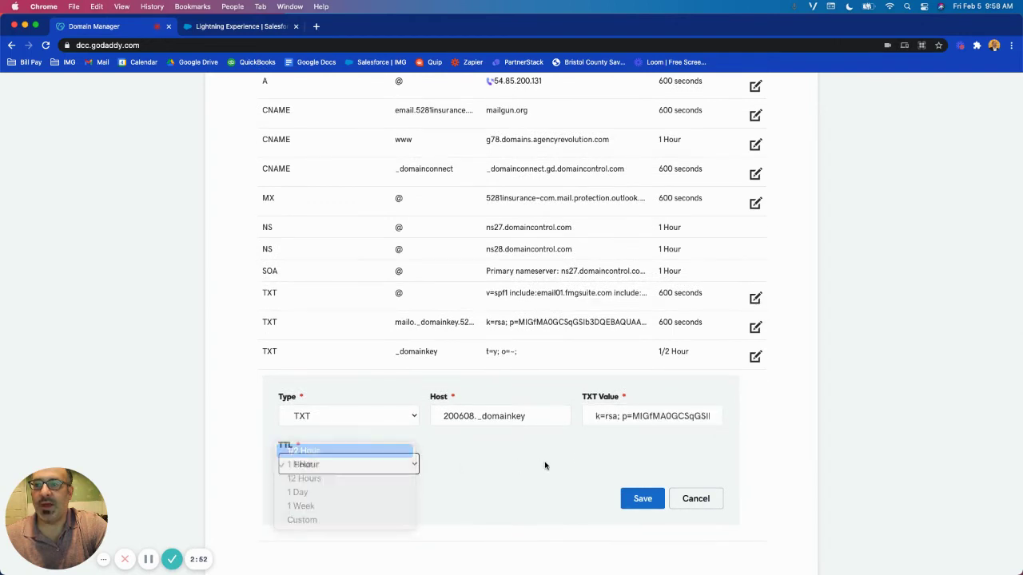
click(642, 499)
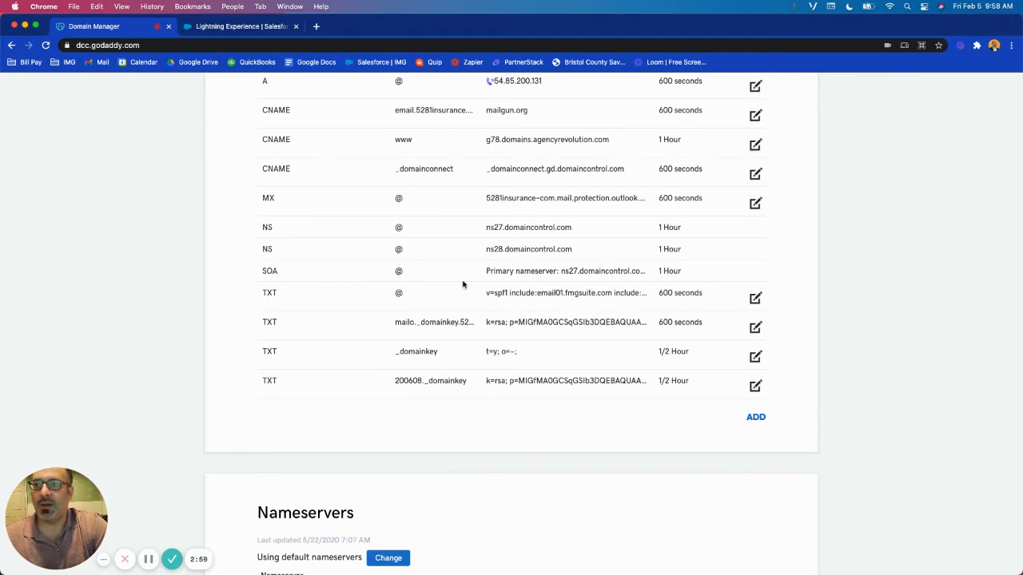
Step: Add and save a CNAME record with the host go, pointing to go.pardot.com, with a TTL of 1/2 Hour
click(755, 419)
click(346, 446)
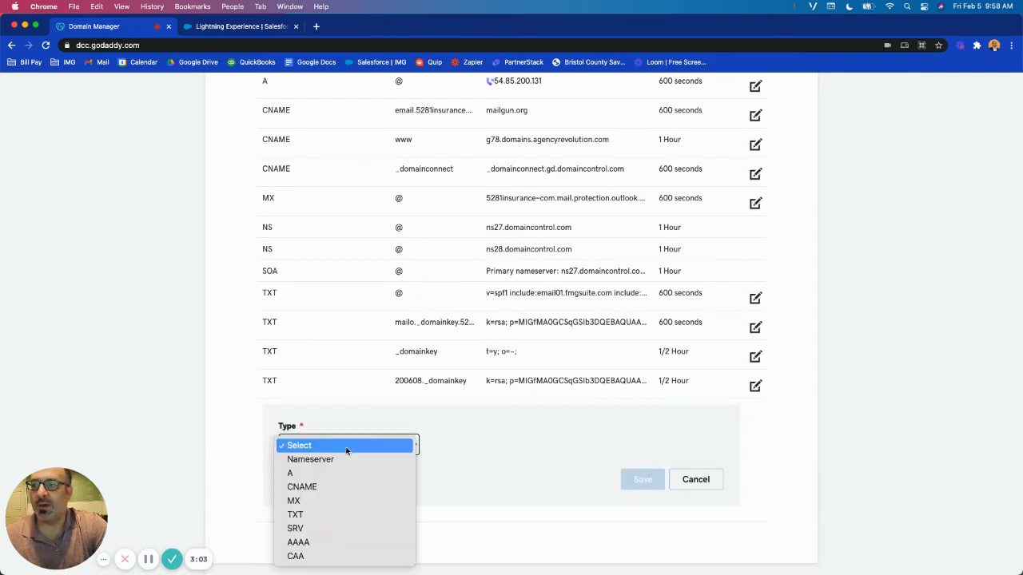
click(344, 486)
click(477, 449)
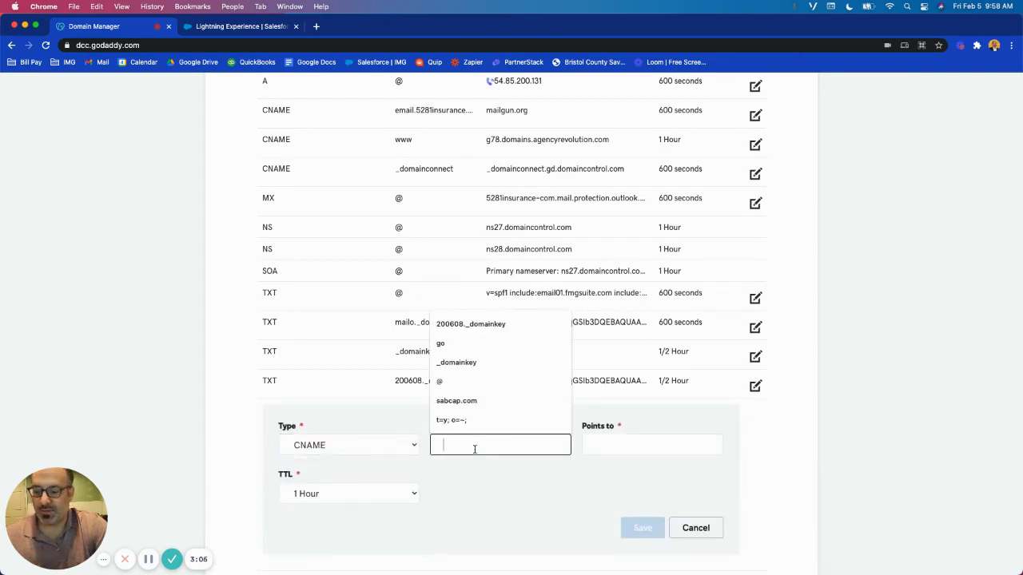
text(go)
click(602, 442)
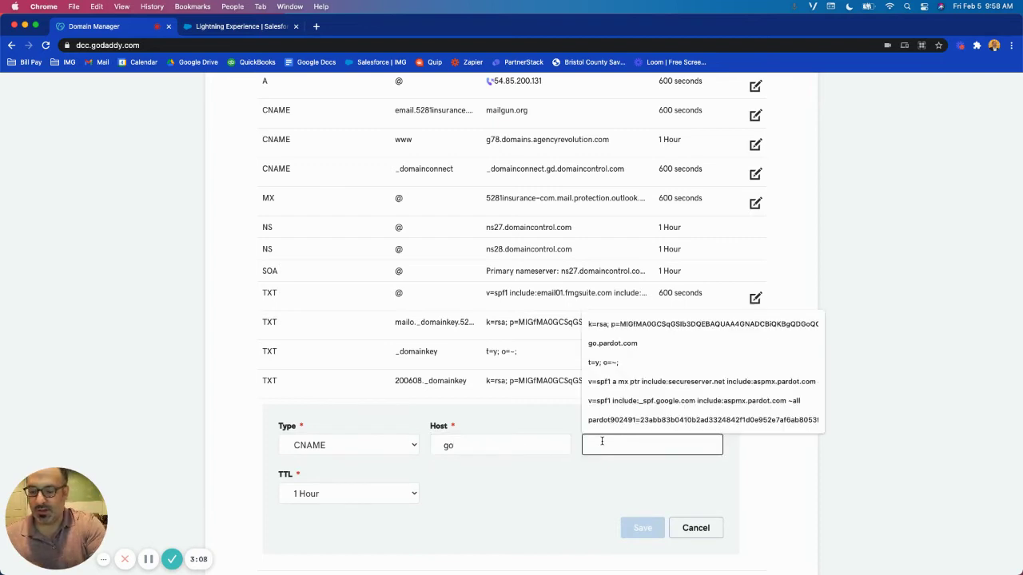
text(go.pardot.)
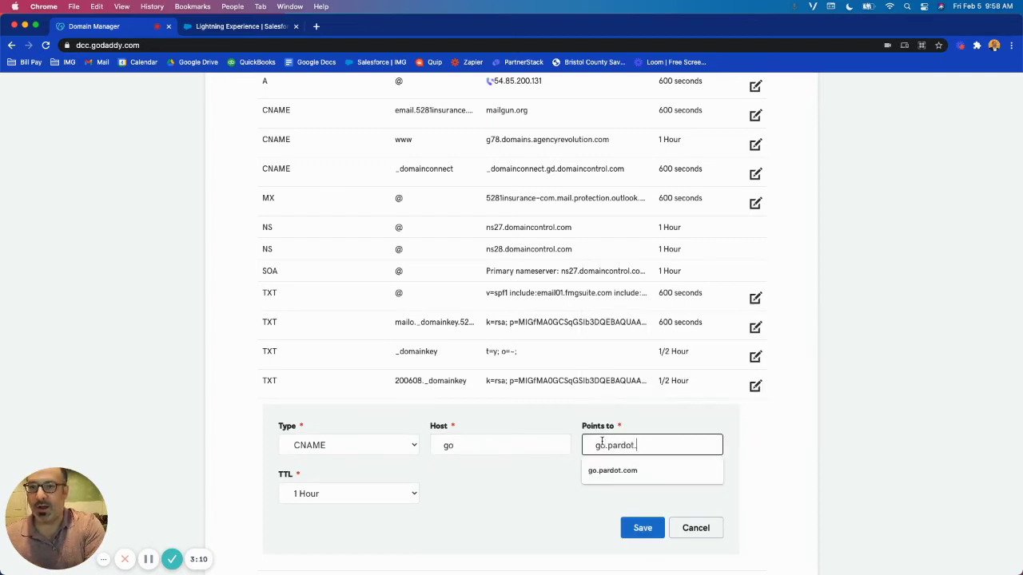
text(com)
click(344, 493)
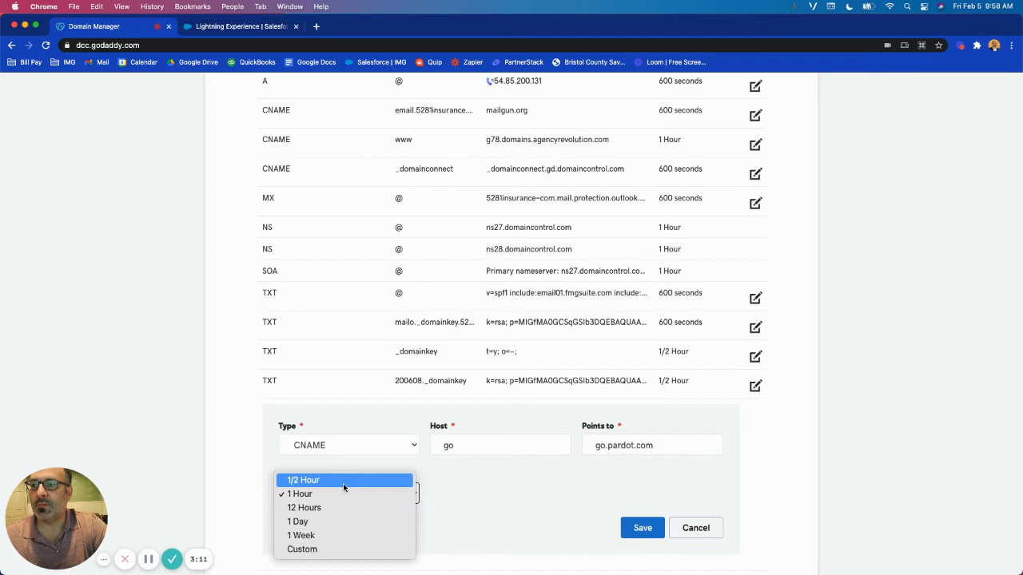
click(343, 482)
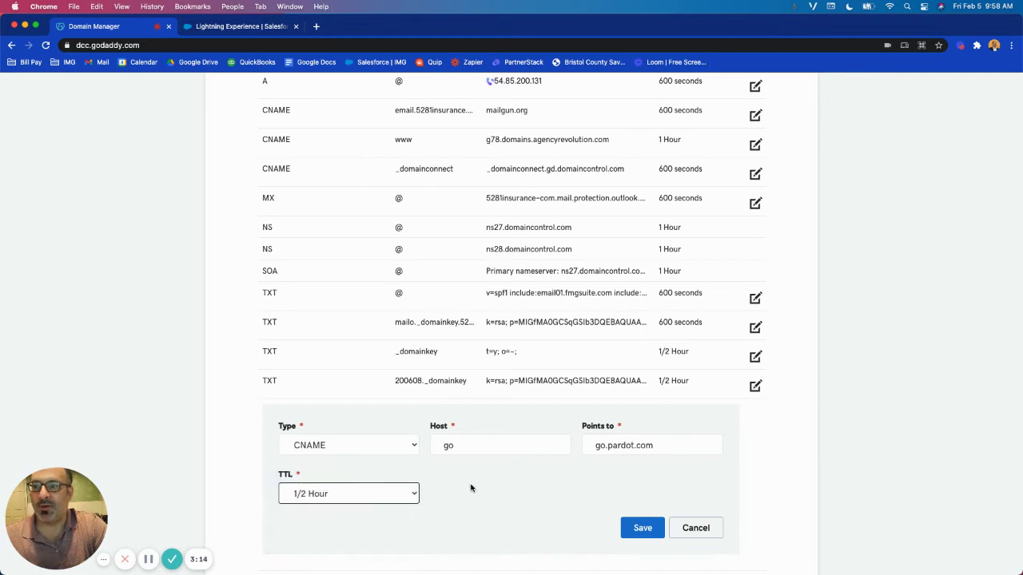
click(644, 530)
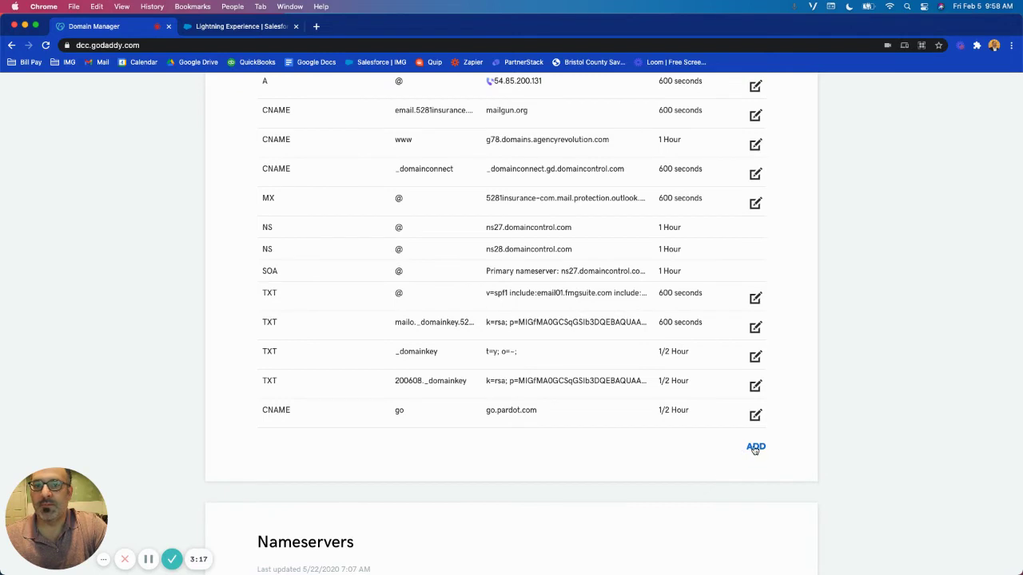
Step: Start another DNS record of type TXT with the host @
click(754, 448)
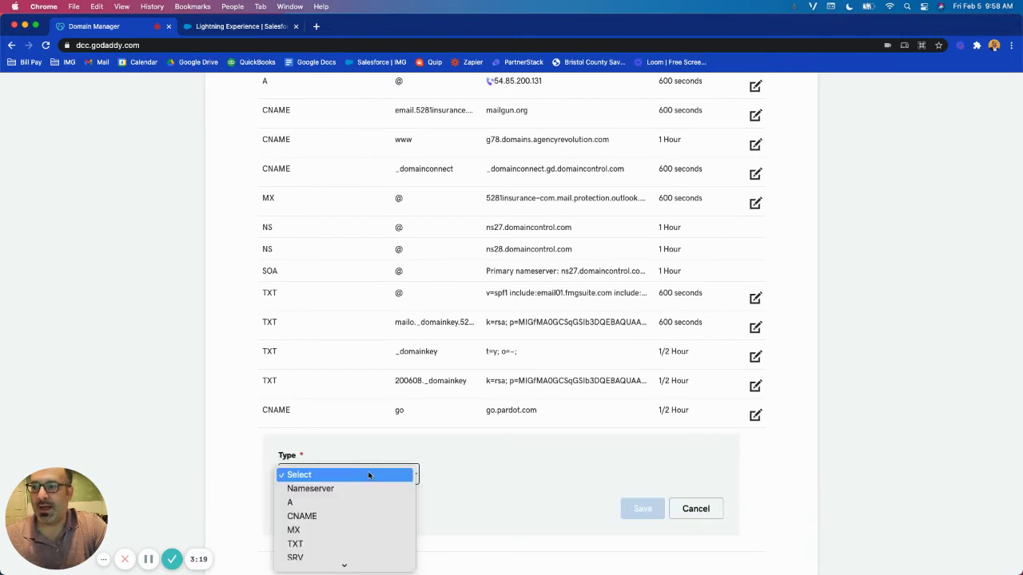
click(359, 544)
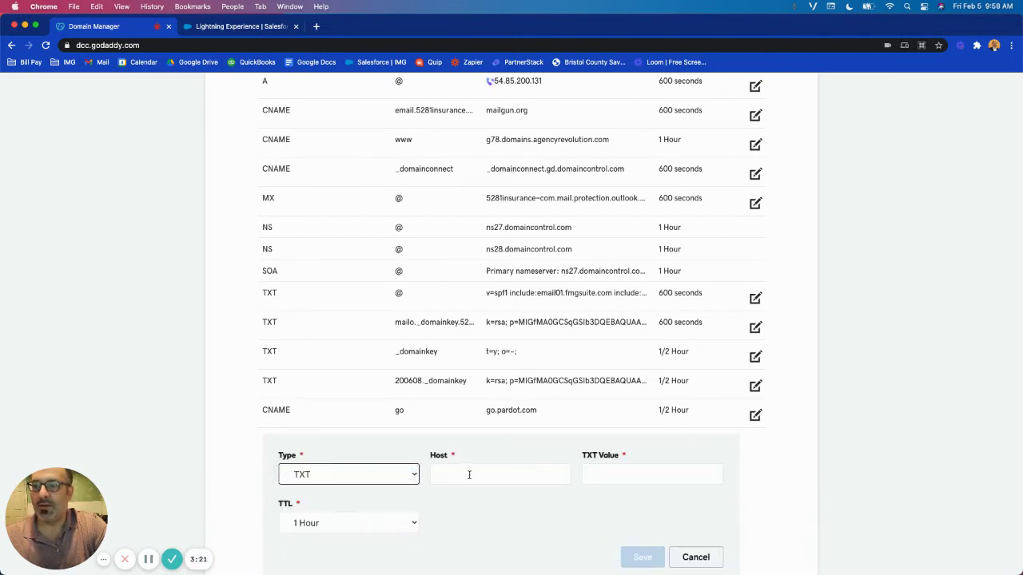
click(469, 475)
text(@)
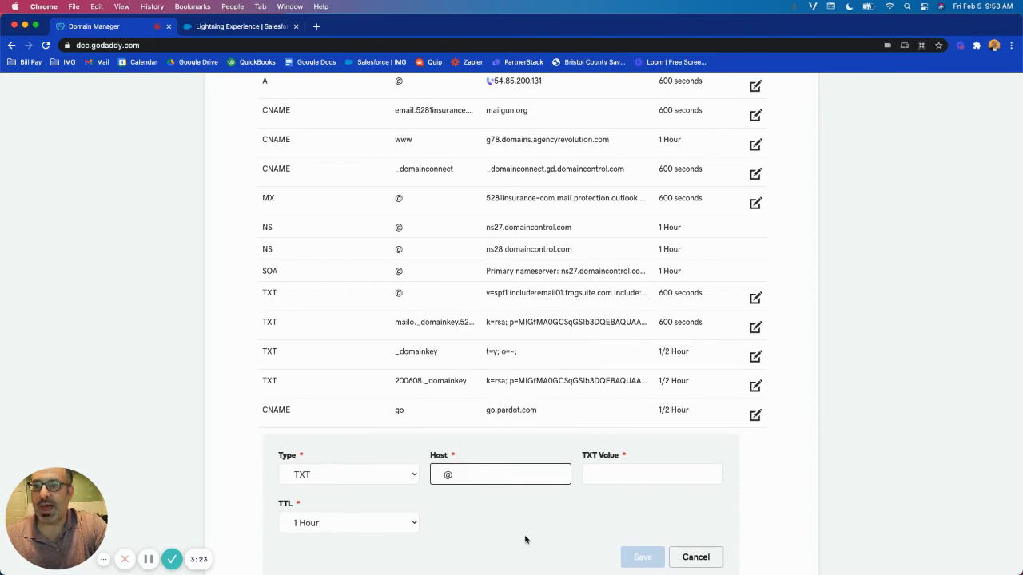
Step: Copy the validation key of the go.5281insurance.com tracker domain from Pardot into the new GoDaddy record's TXT value
click(206, 29)
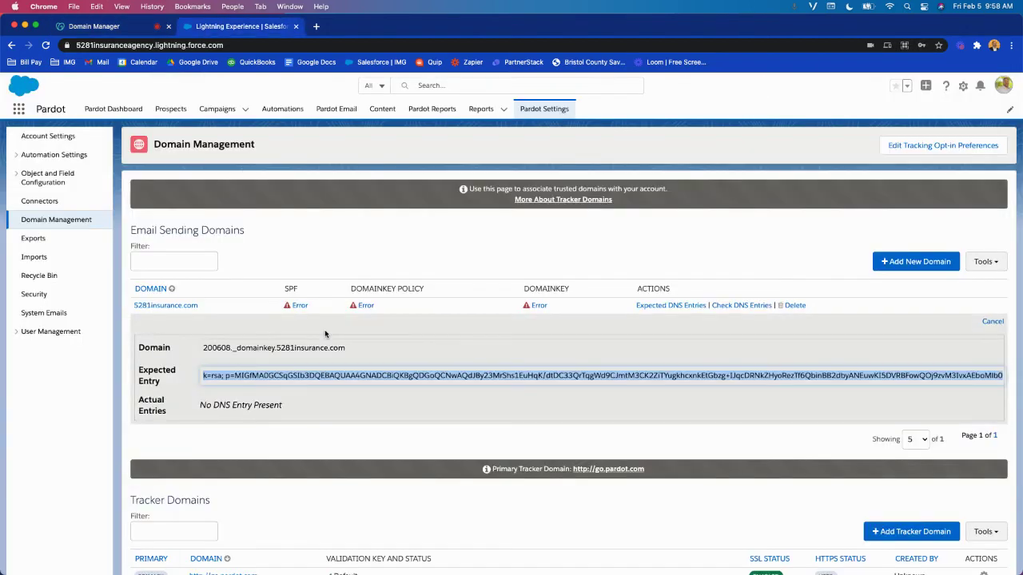
scroll(322, 338, down, 4)
triple_click(426, 513)
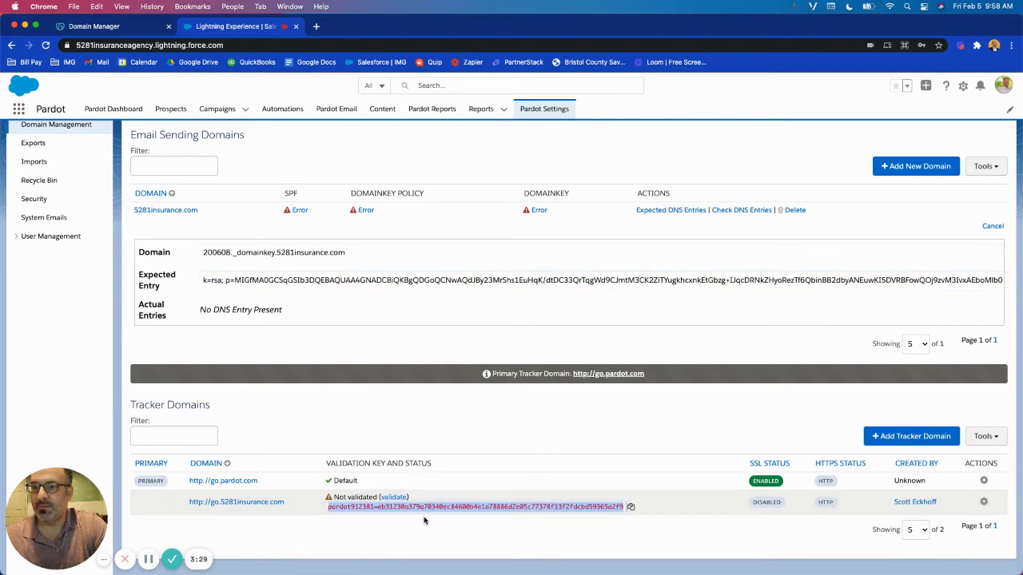
click(128, 29)
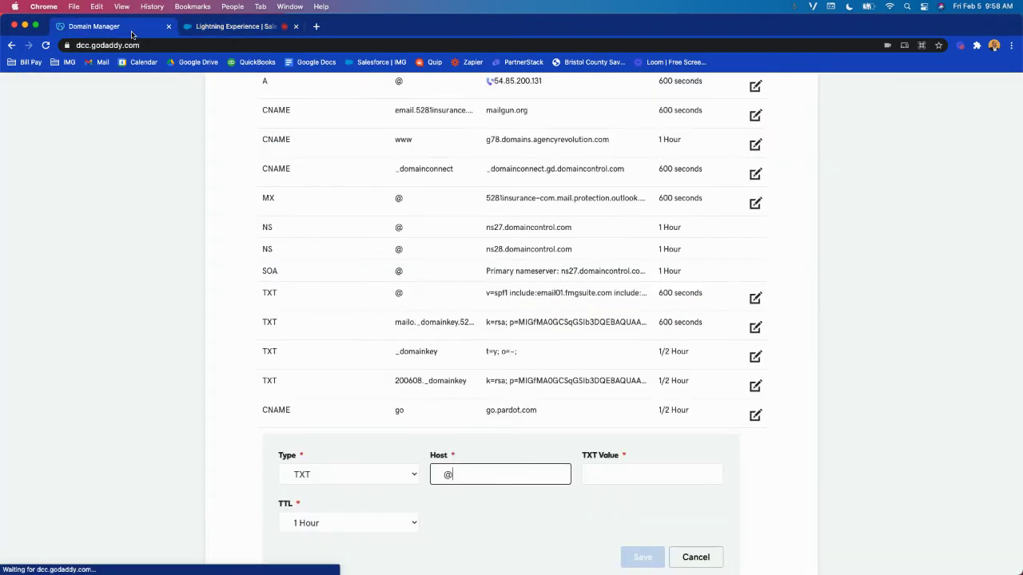
click(610, 474)
text(pardot912381=eb31230a379a70340ec84600b4e1a78886d2e05c77378f13f2fdcbd59365a2f9)
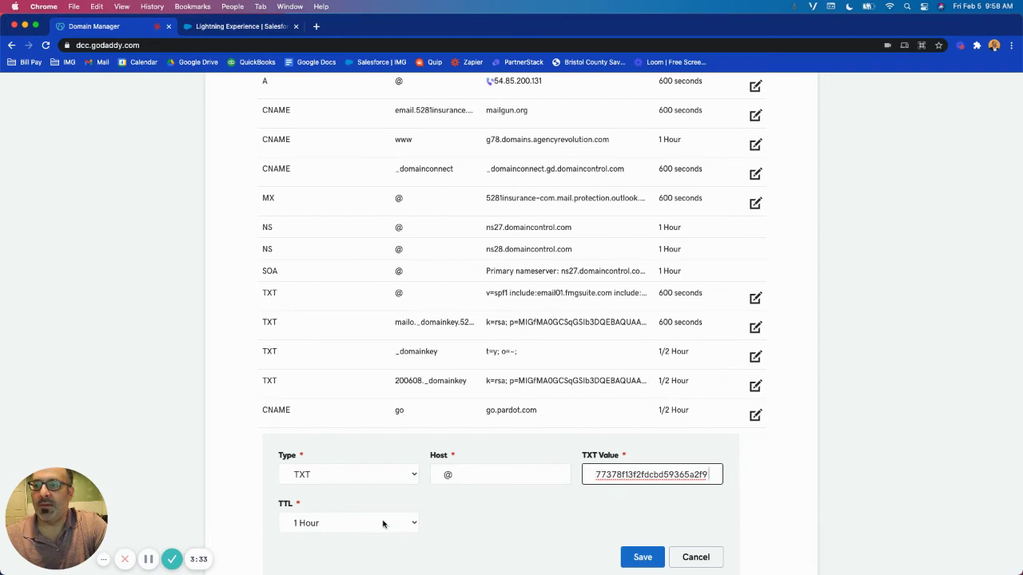
Step: Set the TTL of the validation key's TXT record to 1/2 Hour and save the record
click(383, 524)
click(378, 511)
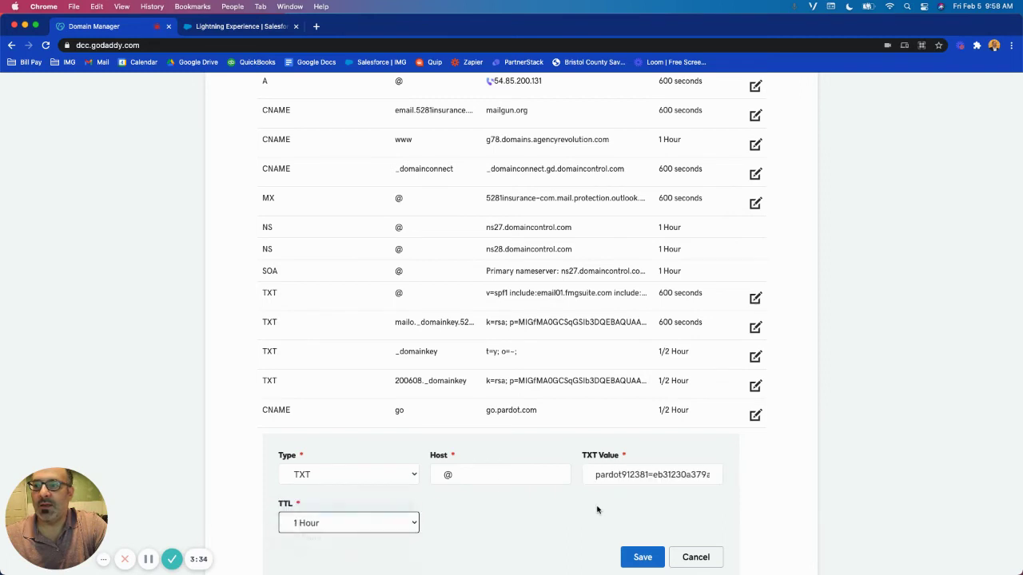
click(646, 560)
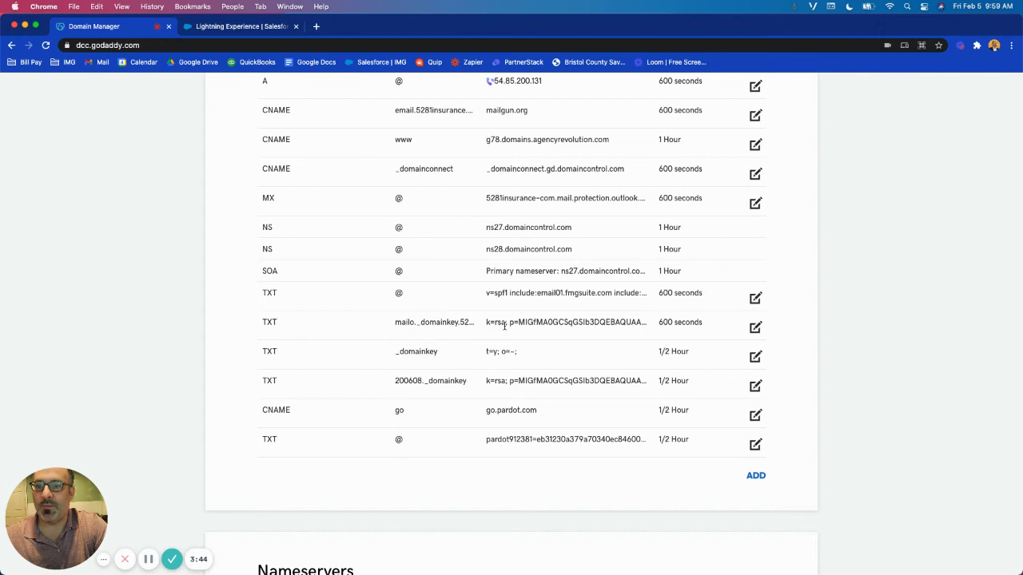
Step: Switch to Pardot and check the DNS entries of the 5281insurance.com email sending domain
click(239, 28)
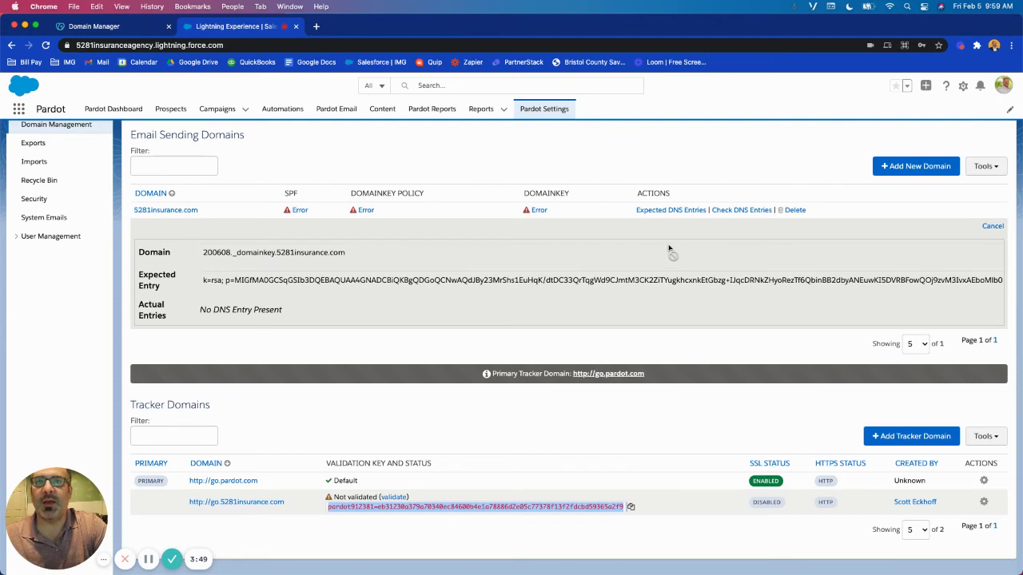
click(740, 210)
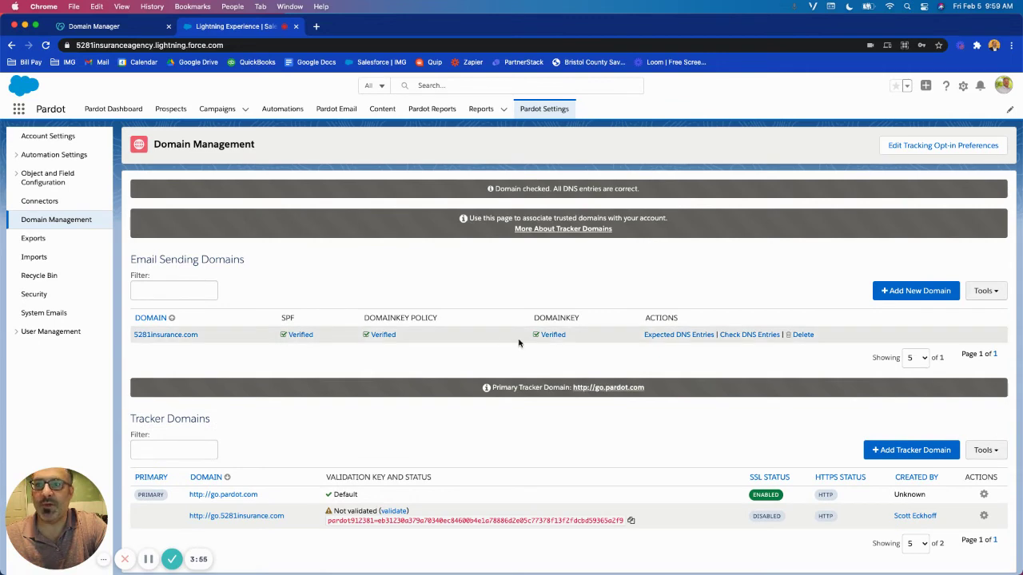
Step: Validate the go.5281insurance.com tracker domain and set it as the primary tracker domain
click(393, 511)
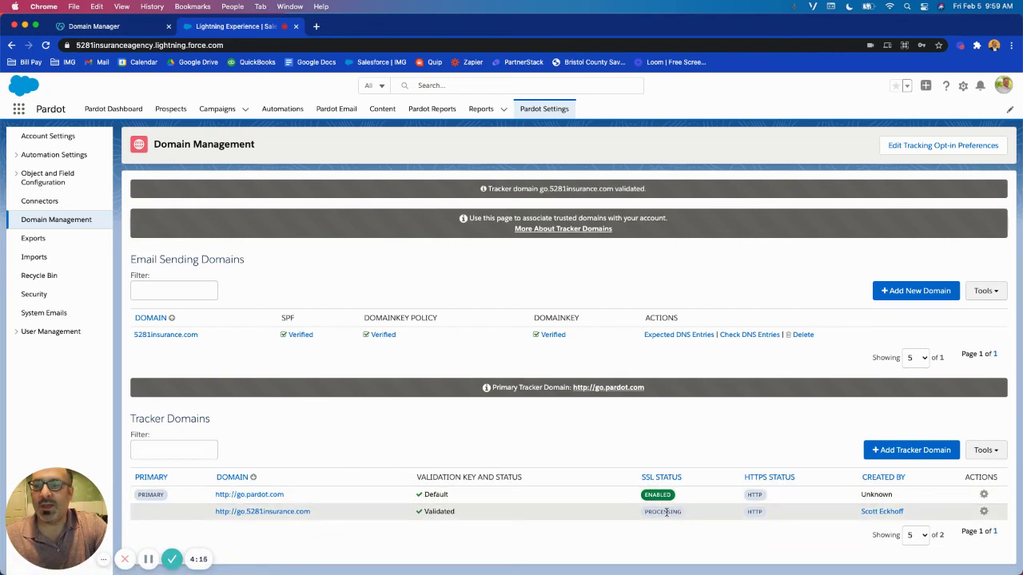
click(984, 512)
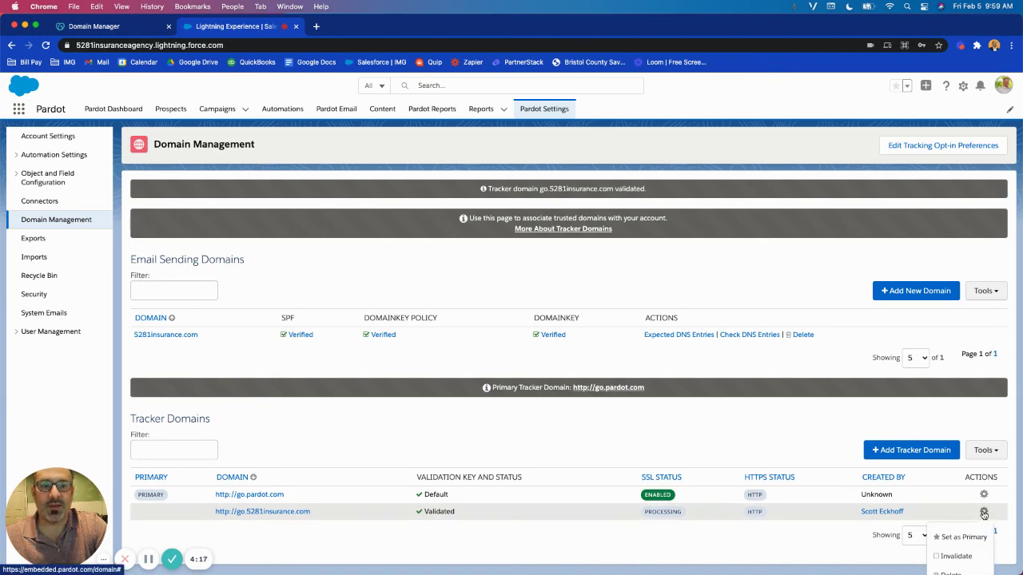
click(967, 533)
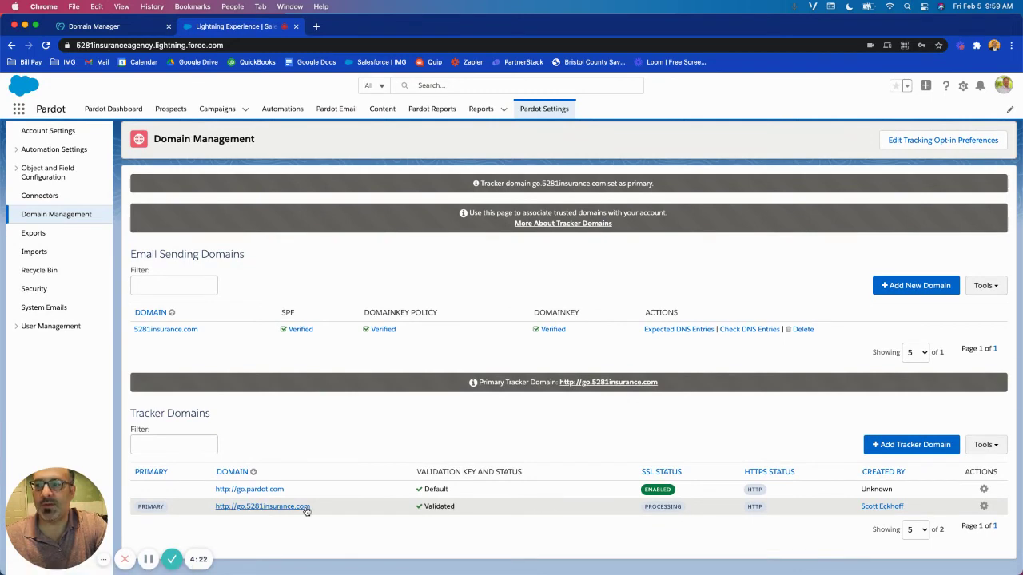
Step: Examine the actions available for the go.5281insurance.com and go.pardot.com tracker domains, looking for an HTTPS option
click(983, 509)
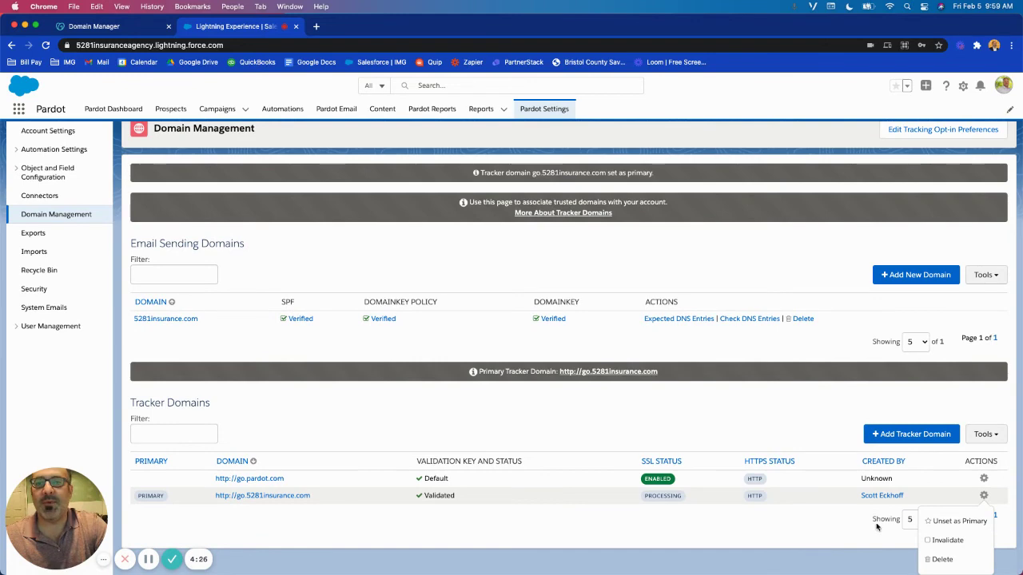
click(678, 501)
click(984, 489)
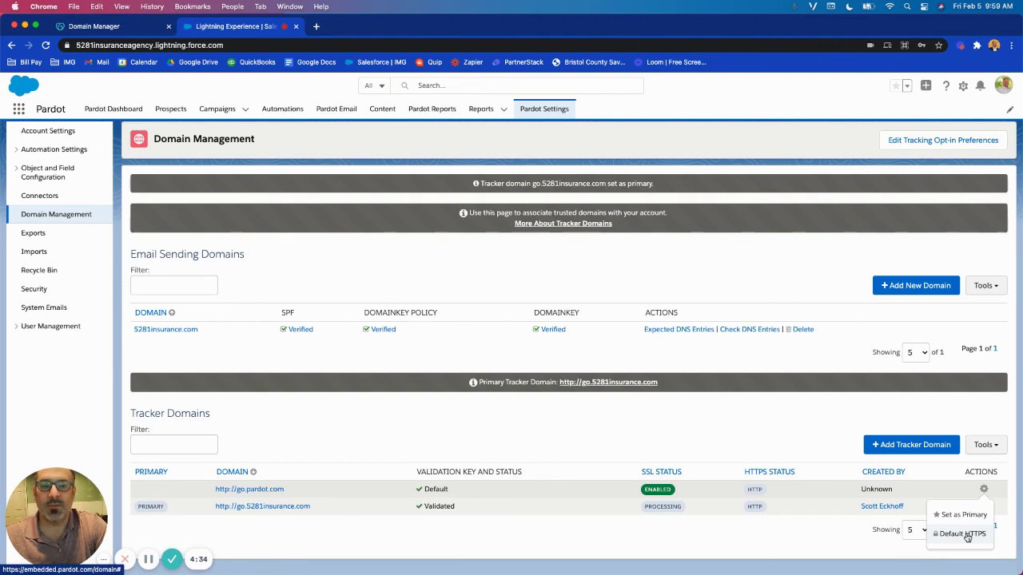
click(739, 516)
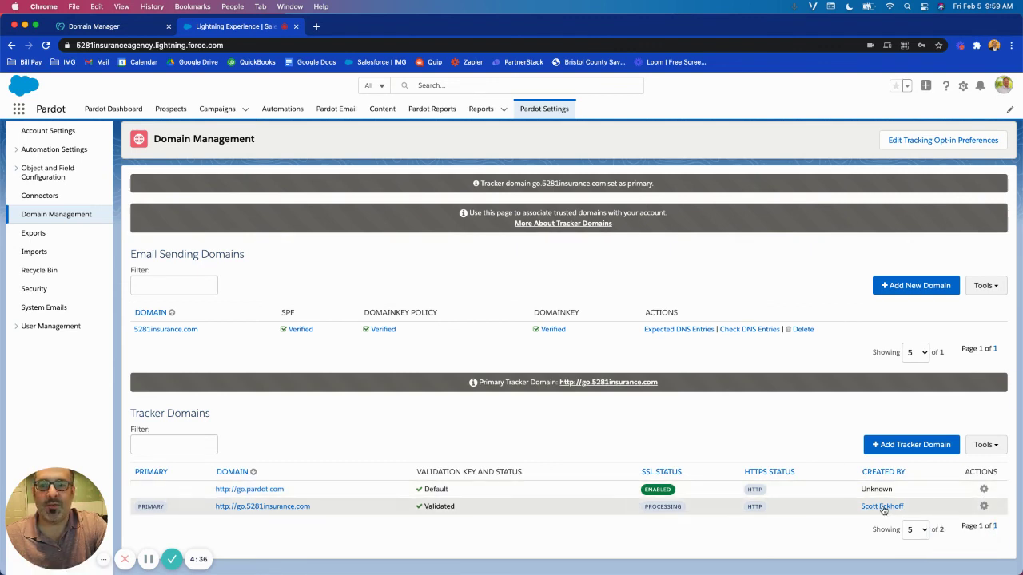
click(983, 506)
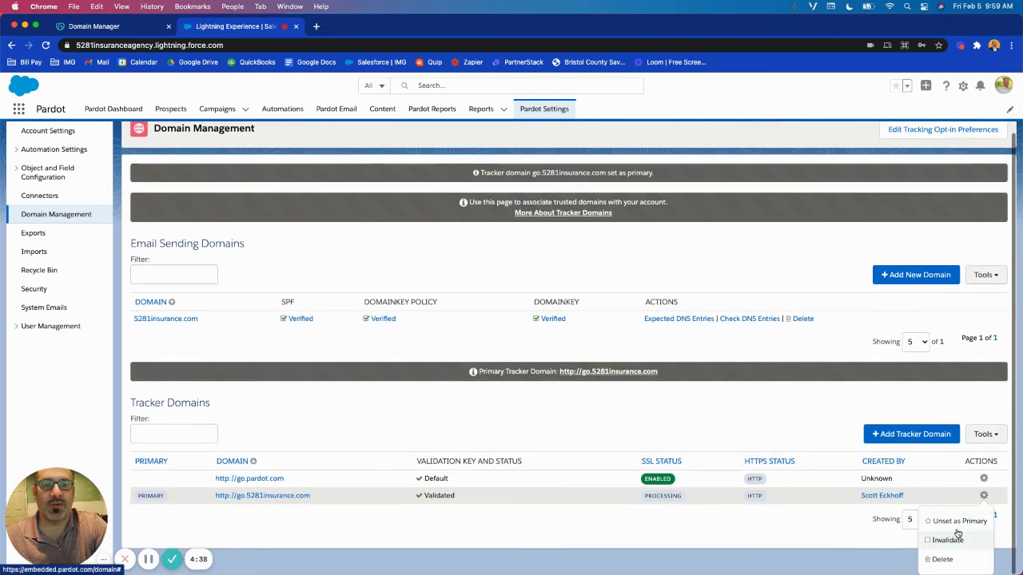